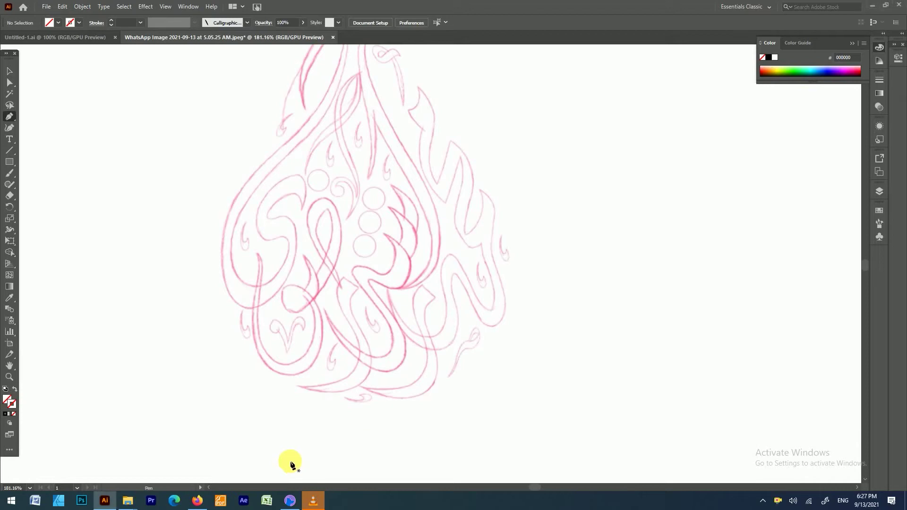
Begin a Pen path along the right-edge leaf stroke, discarding a stray anchor.
scroll(425, 284, "up", 5)
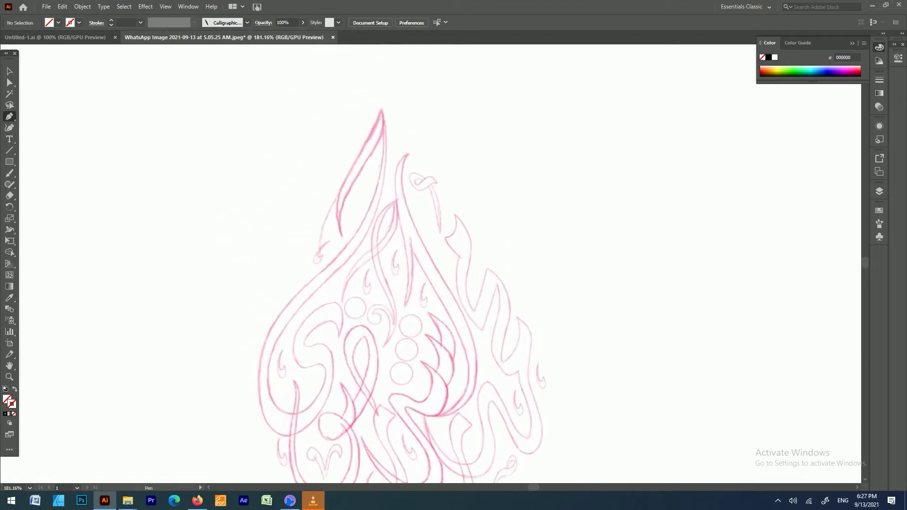
left_click(502, 253)
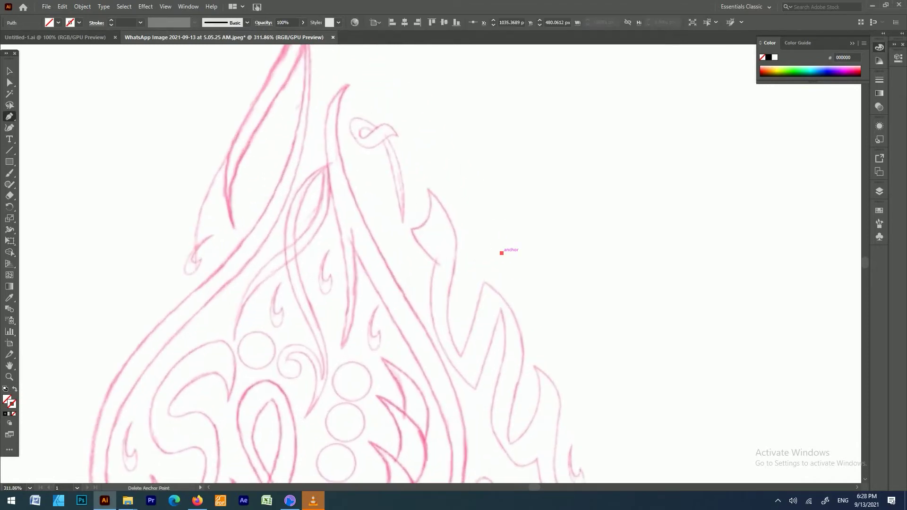
key("ctrl+z")
left_click(411, 229)
left_click(427, 189)
Trace curved anchors down the zigzag stroke, undoing a misplaced point.
scroll(412, 248, "up", 1)
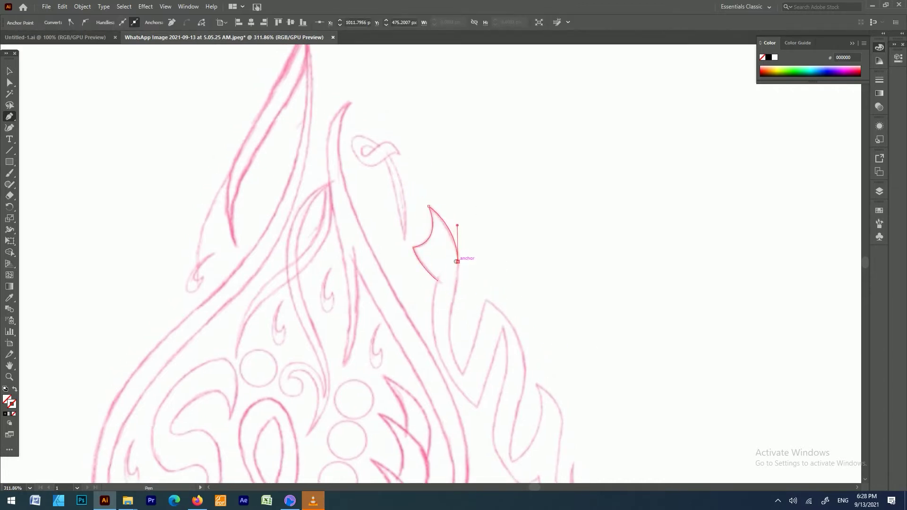
scroll(456, 261, "down", 3)
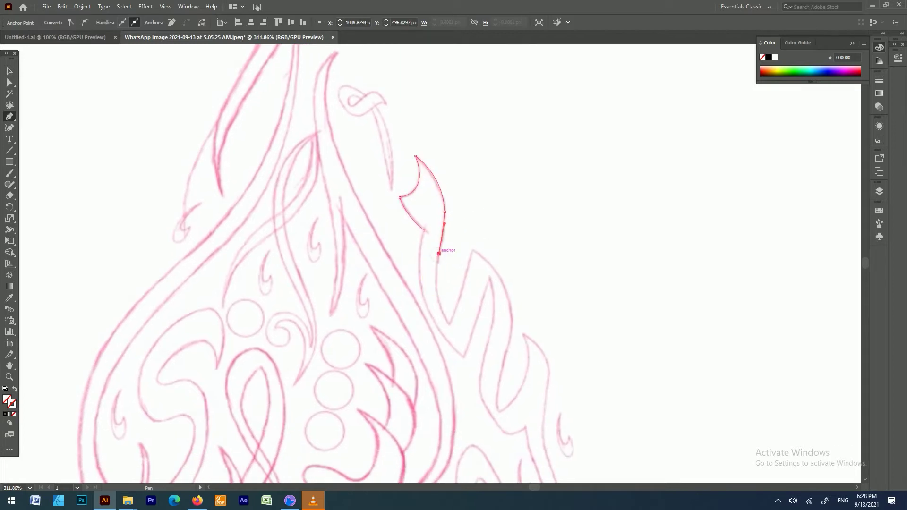
left_click_drag(467, 348, 462, 326)
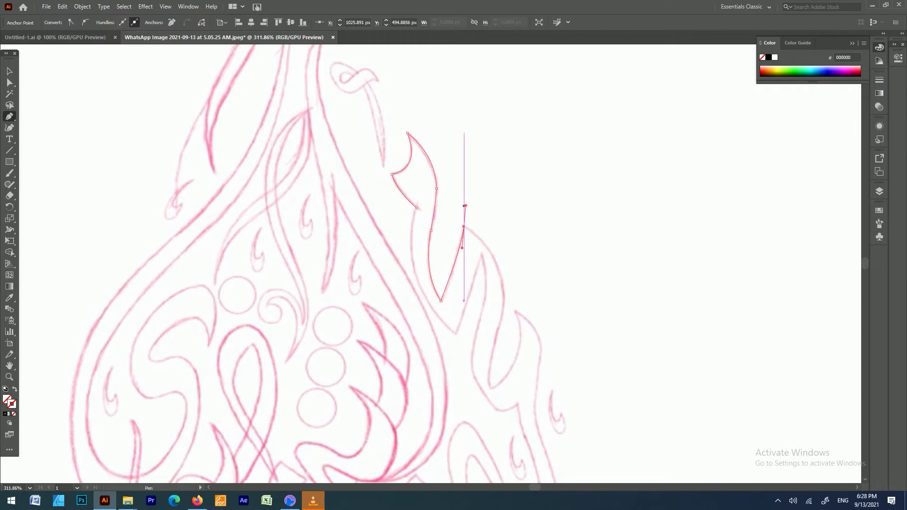
mouse_move(473, 331)
left_mouse_down()
mouse_move(433, 245)
mouse_move(448, 284)
left_mouse_up()
left_click_drag(475, 225, 454, 181)
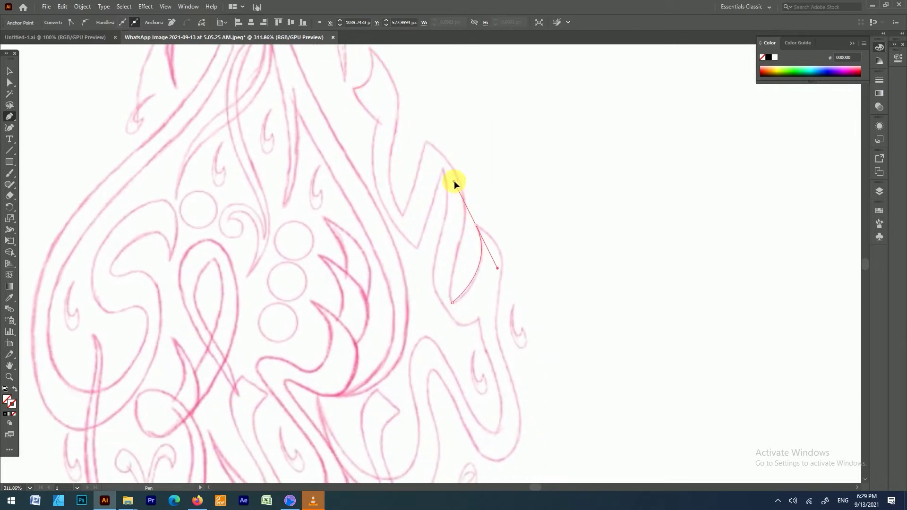
left_click(476, 224)
mouse_move(500, 276)
left_mouse_down()
mouse_move(498, 312)
mouse_move(467, 290)
left_mouse_up()
key("ctrl+z")
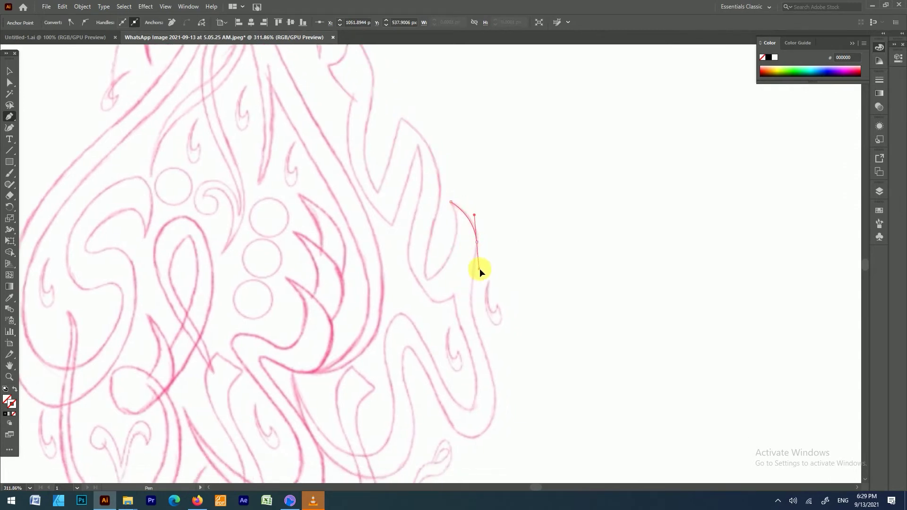
Extend the outline down the zigzag, remove the bad point and end the path.
left_click(476, 242)
left_click_drag(471, 279, 471, 290)
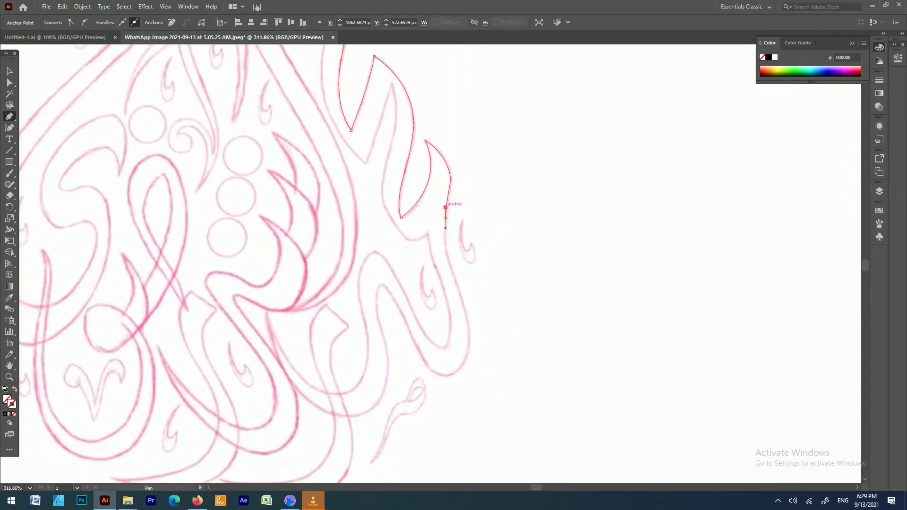
key("ctrl+z")
scroll(506, 297, "down", 2)
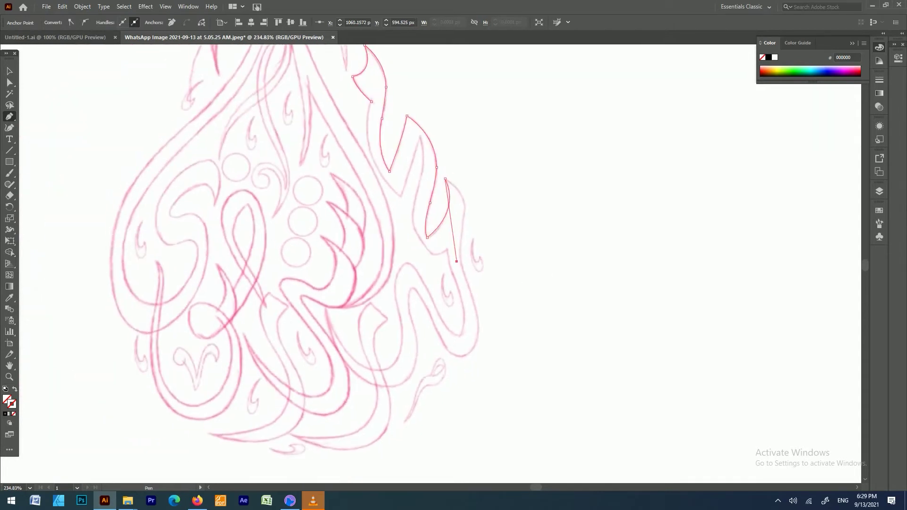
key("Escape")
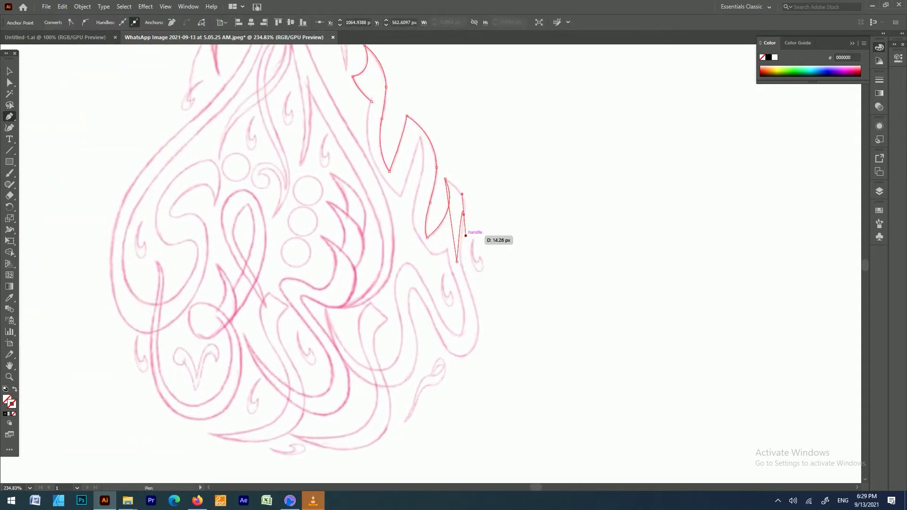
Start another path at the zigzag's next bend and trace around its lower curve.
left_click_drag(465, 209, 466, 227)
left_click(464, 209)
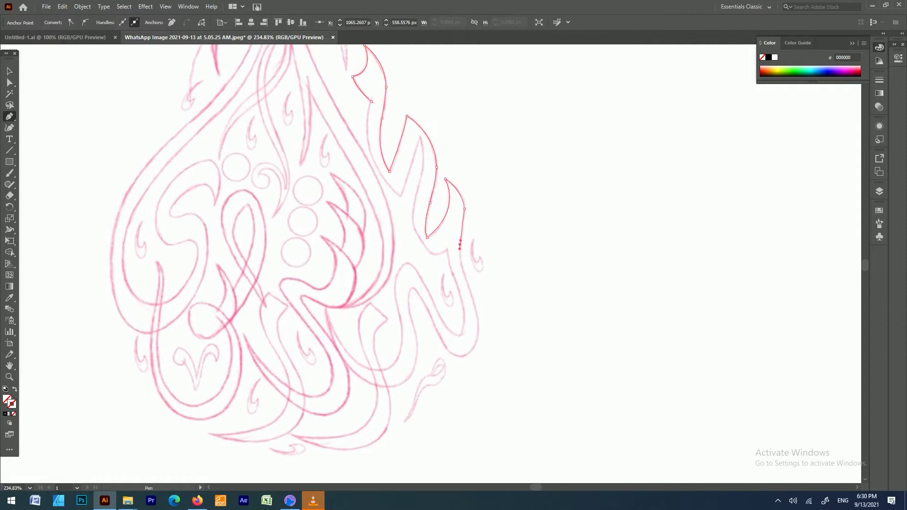
scroll(485, 320, "down", 3)
left_click(474, 211)
left_click_drag(473, 266, 469, 275)
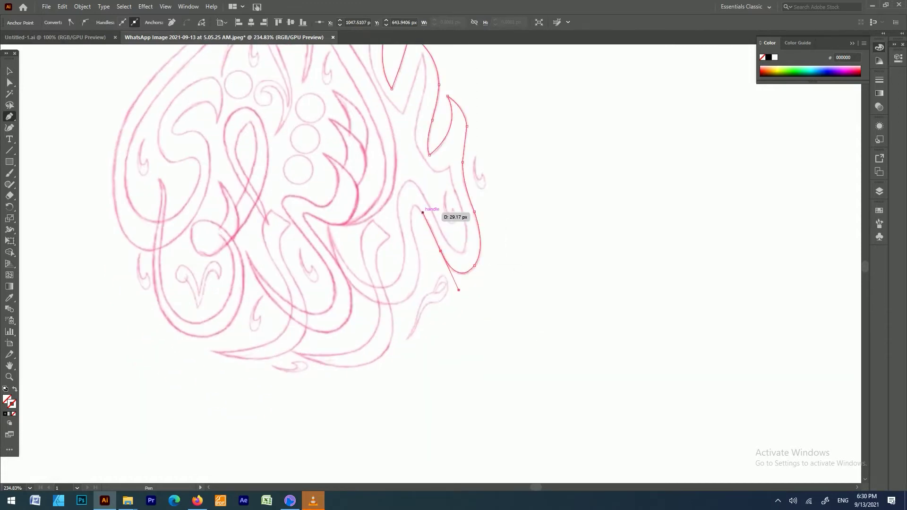
scroll(545, 337, "down", 2)
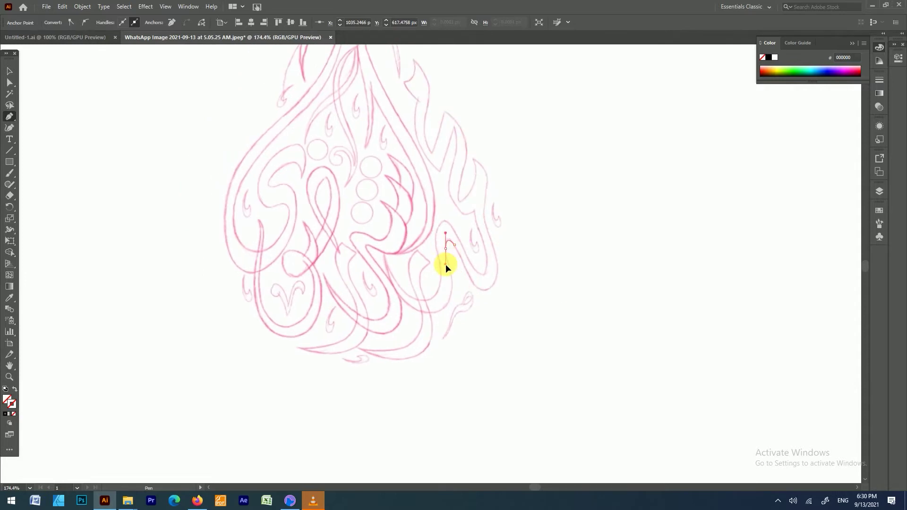
Trace curved anchors around the lower loop, redoing a misplaced inner-loop curve.
left_click_drag(450, 273, 454, 283)
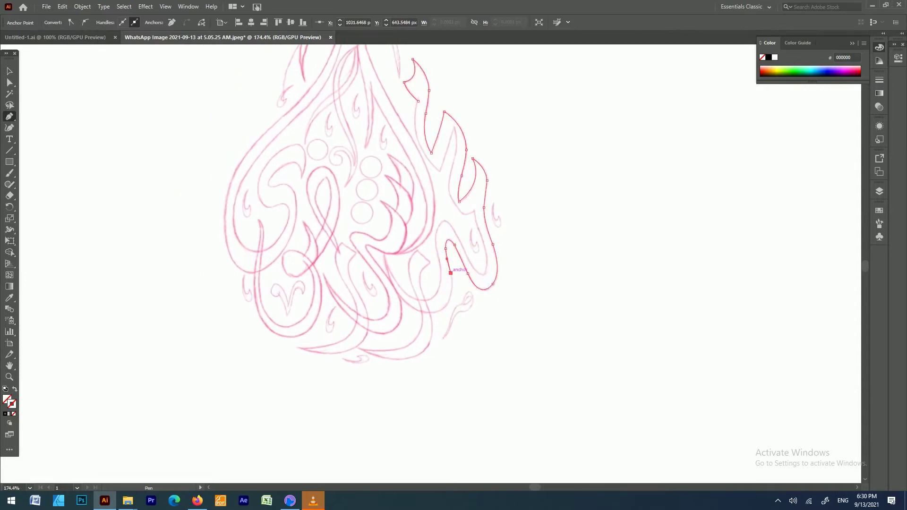
left_click(435, 311)
left_click_drag(383, 254, 370, 189)
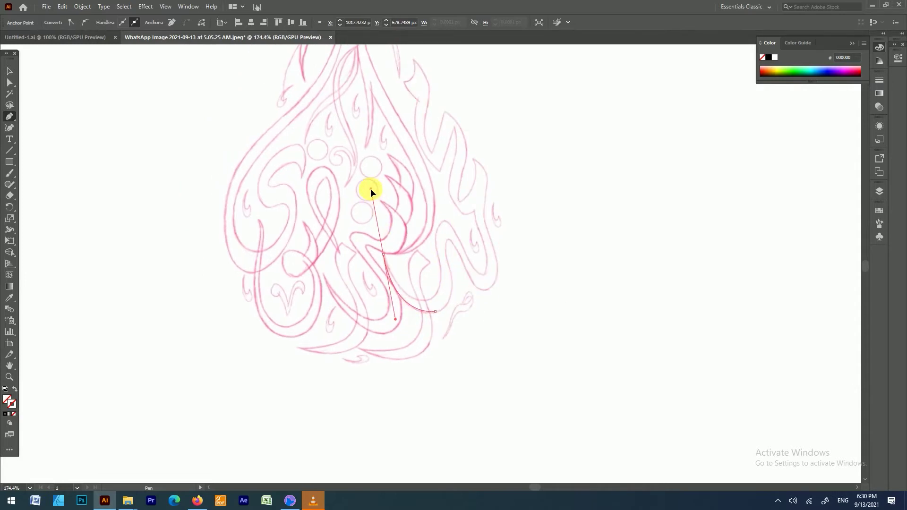
key("ctrl+z")
left_click(429, 299)
mouse_move(438, 255)
left_mouse_down()
mouse_move(427, 216)
mouse_move(463, 221)
left_mouse_up()
Follow the loop's turn back up the inner edge and close the outline at its starting anchor.
left_click(457, 236)
left_click_drag(478, 272, 485, 275)
left_click(485, 246)
mouse_move(474, 210)
left_mouse_down()
mouse_move(473, 199)
mouse_move(456, 265)
left_mouse_up()
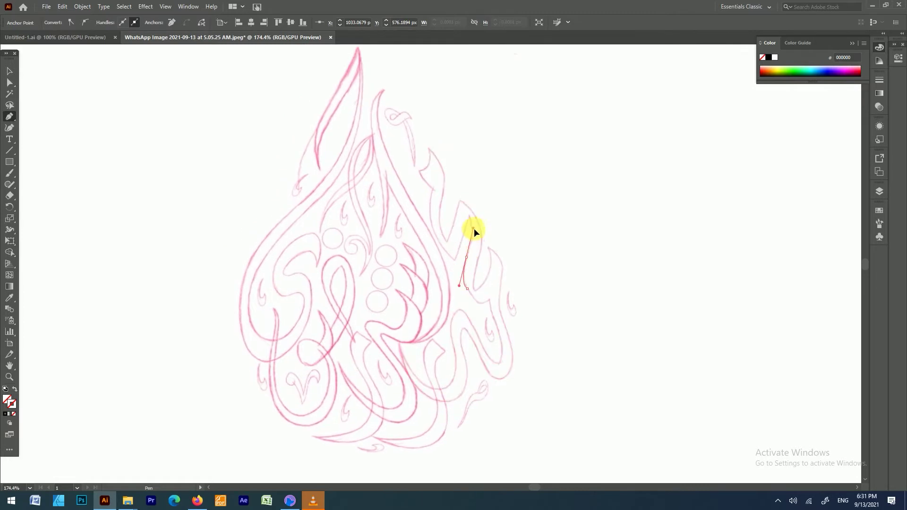
left_click(472, 212)
left_click(466, 257)
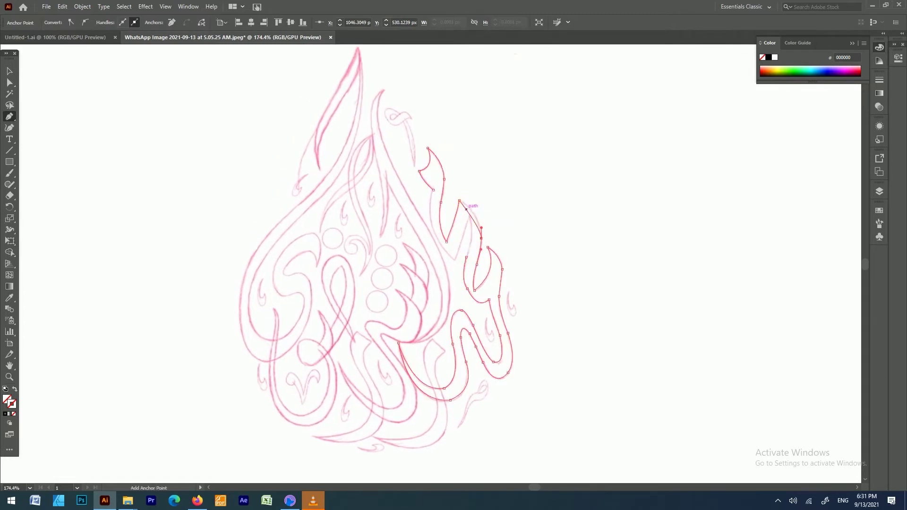
key("ctrl+shift+z")
key("ctrl+shift+z")
key("ctrl+shift+z")
key("ctrl+shift+z")
key("ctrl+shift+z")
key("ctrl+shift+z")
left_click(458, 204)
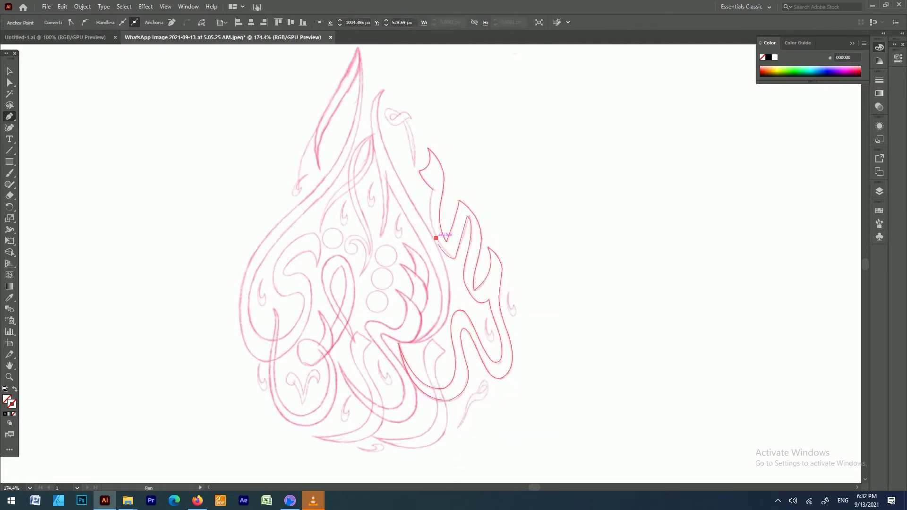
left_click(436, 239)
scroll(529, 287, "up", 1)
scroll(523, 257, "down", 3)
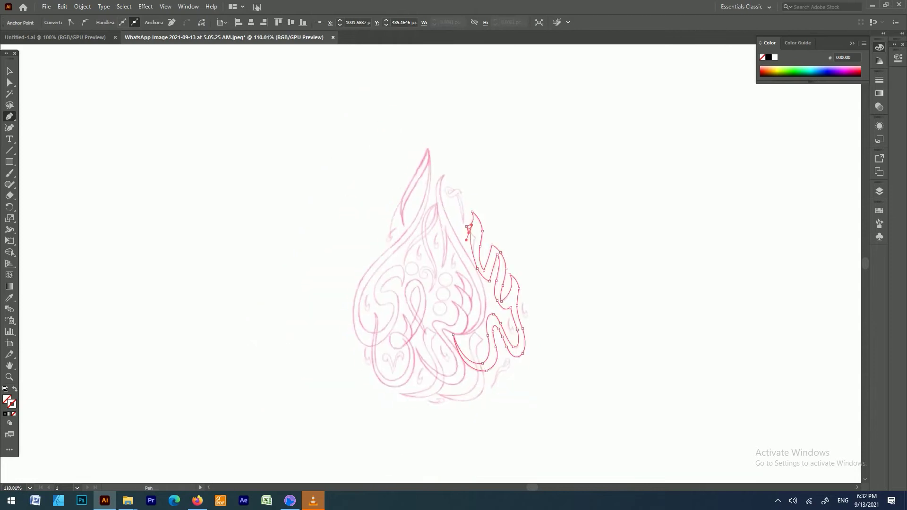
scroll(522, 257, "down", 2)
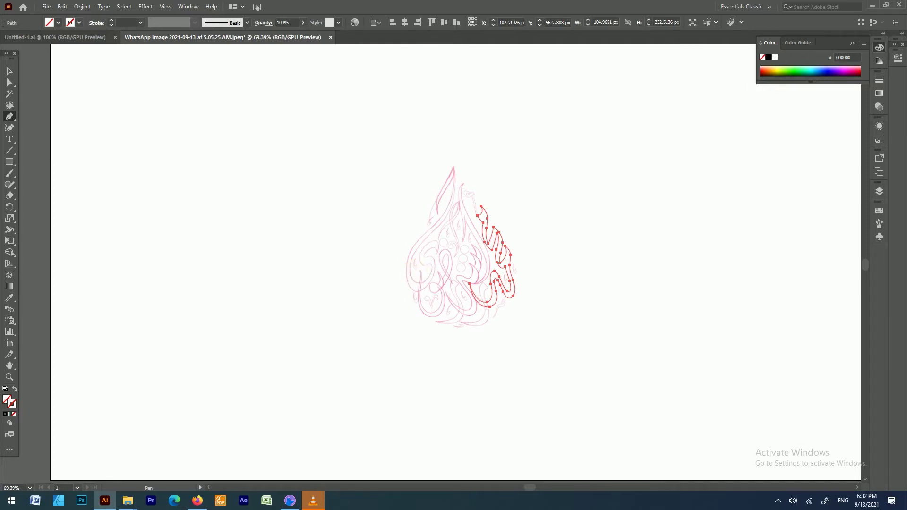
scroll(474, 180, "up", 1)
scroll(474, 179, "up", 1)
left_click(454, 275)
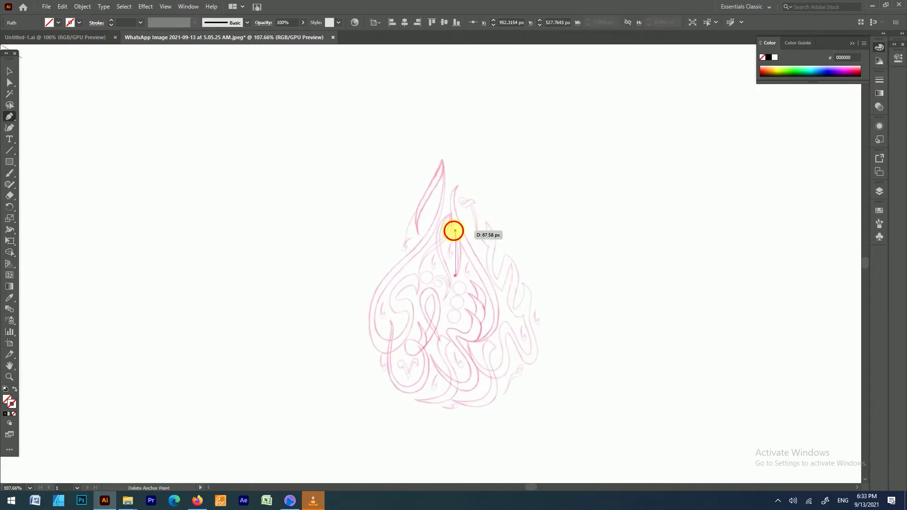
key("ctrl+z")
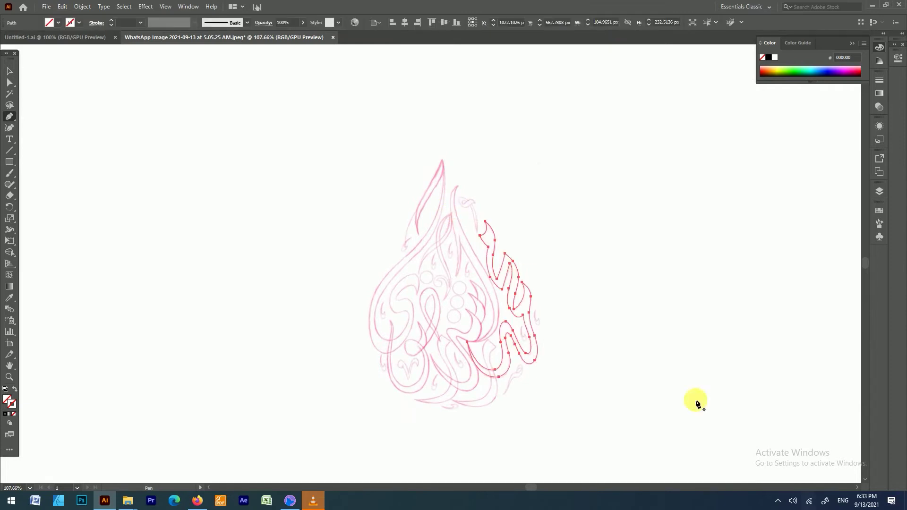
scroll(378, 210, "up", 2)
scroll(489, 385, "up", 2)
scroll(492, 227, "up", 2)
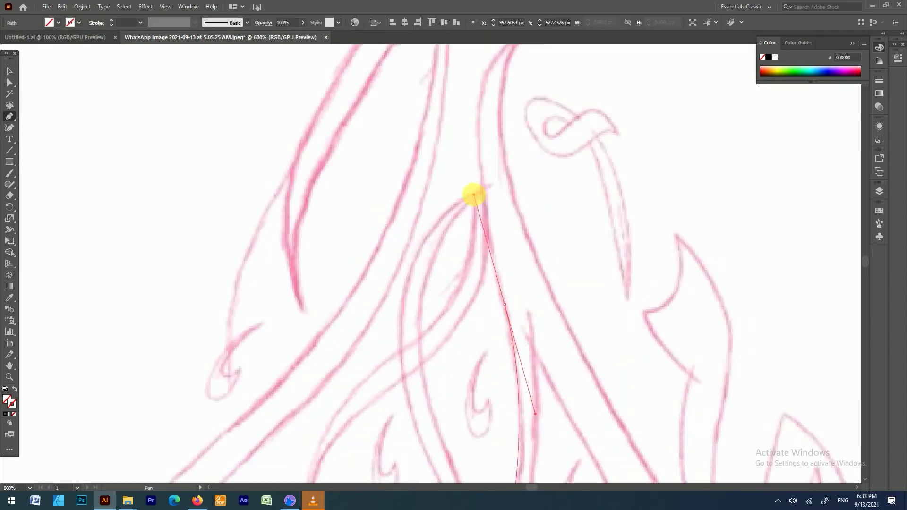
Trace curved anchors up the central flame stroke toward its tip.
scroll(474, 194, "down", 4)
scroll(447, 236, "up", 4)
left_click_drag(464, 220, 463, 142)
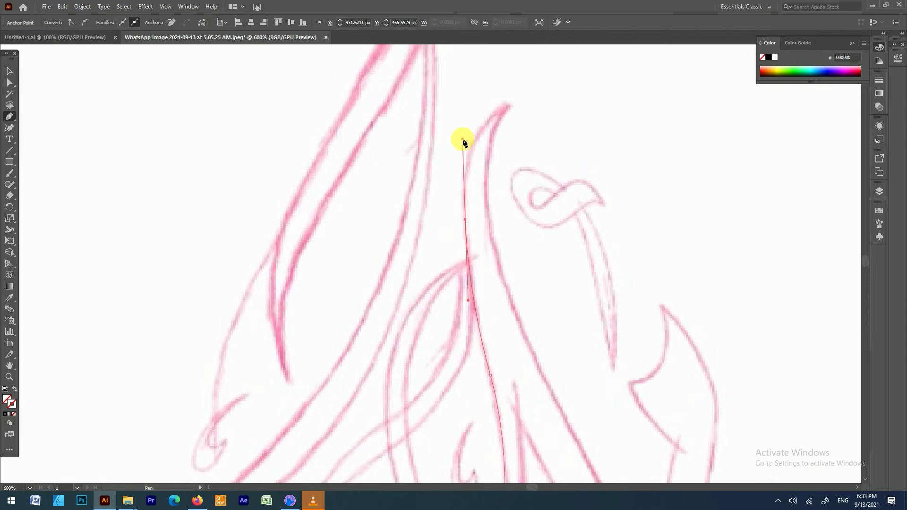
scroll(465, 236, "down", 4)
left_click_drag(506, 186, 570, 146)
scroll(547, 168, "up", 2)
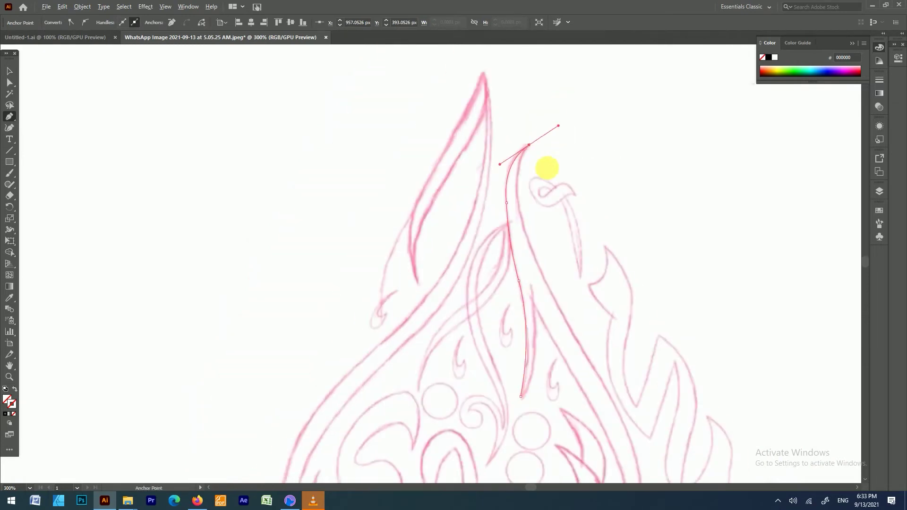
scroll(546, 168, "up", 2)
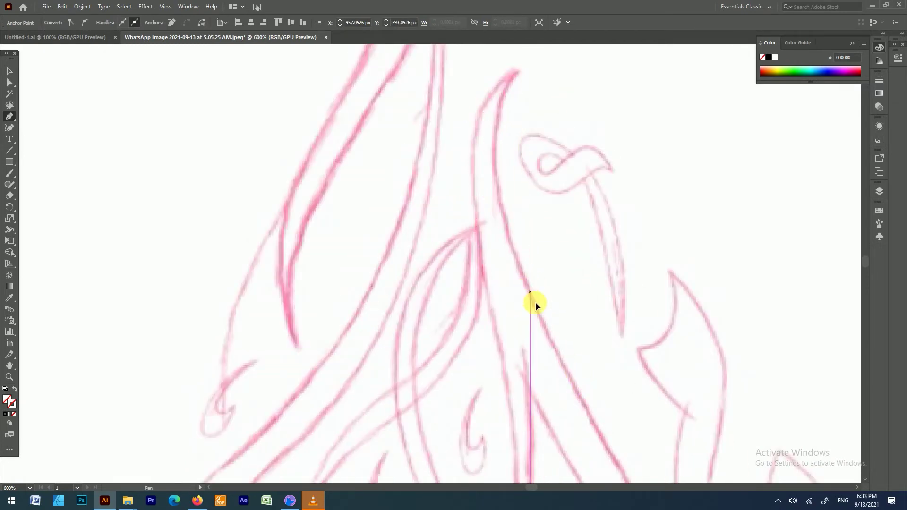
left_click_drag(530, 296, 567, 279)
scroll(558, 276, "down", 2)
scroll(609, 350, "down", 3)
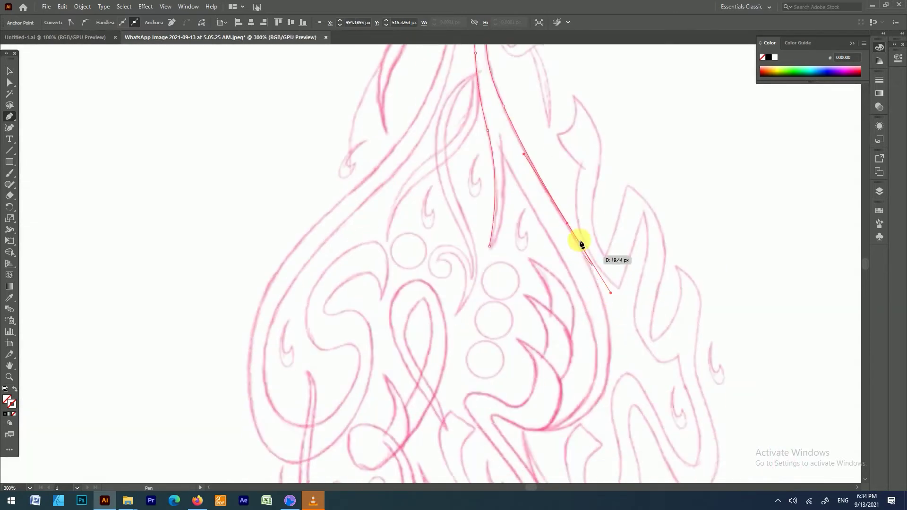
Continue the path down the pink stroke to its bottom and along the inner line.
mouse_move(608, 373)
left_mouse_down()
mouse_move(596, 432)
mouse_move(528, 433)
left_mouse_up()
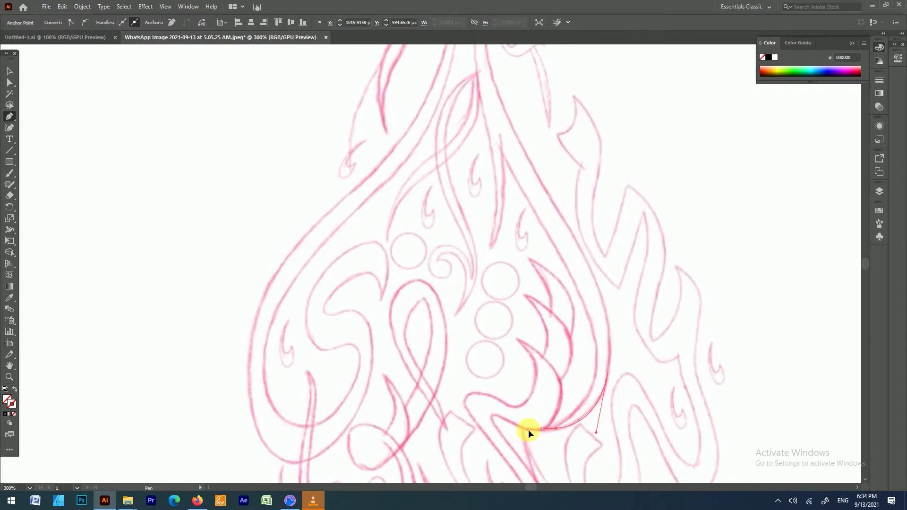
mouse_move(593, 333)
left_mouse_down()
mouse_move(570, 259)
mouse_move(551, 236)
left_mouse_up()
scroll(557, 262, "up", 1)
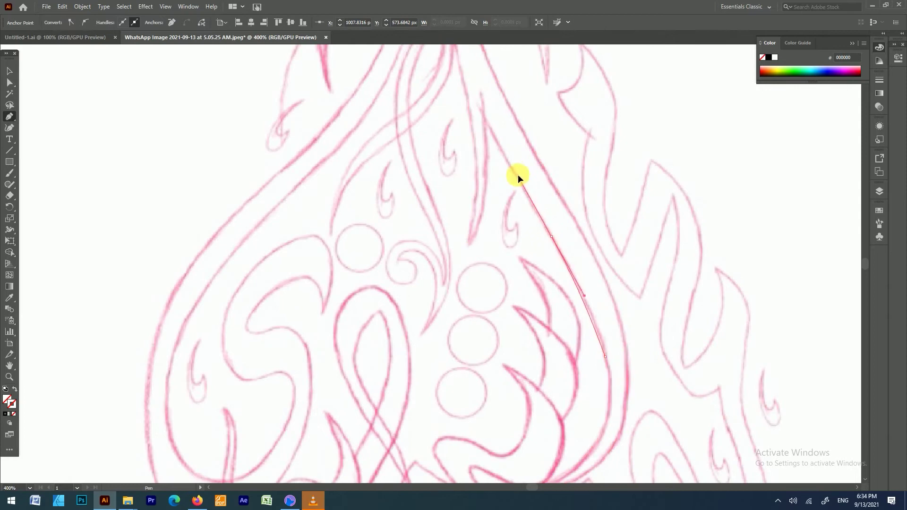
scroll(516, 178, "up", 3)
left_click_drag(488, 191, 465, 308)
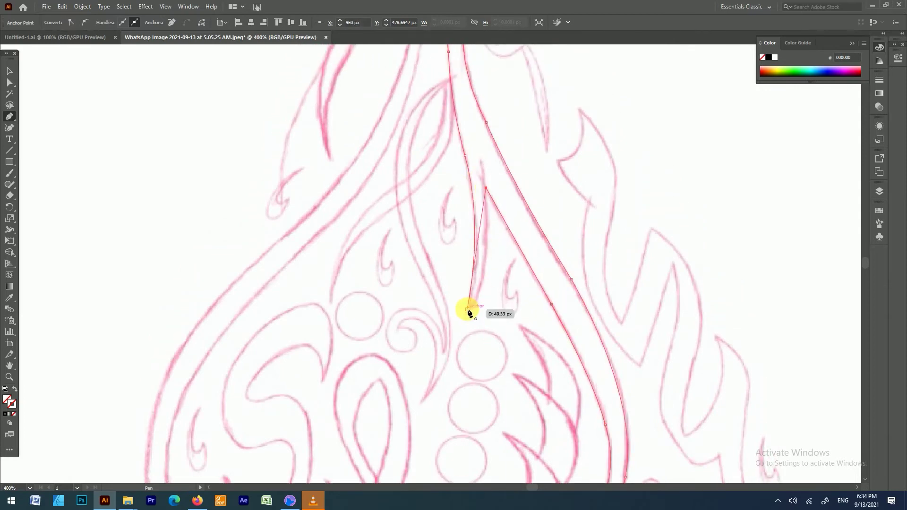
scroll(431, 231, "down", 1)
scroll(559, 274, "down", 3)
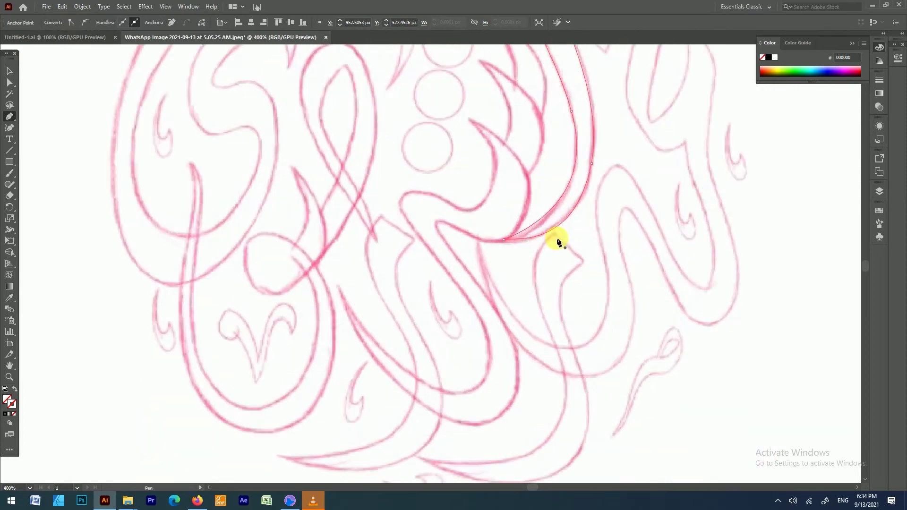
scroll(566, 251, "up", 3)
Start a new outline on the long right-hand stroke with curved anchors.
left_click(589, 263)
scroll(586, 246, "down", 1)
mouse_move(542, 313)
left_mouse_down()
mouse_move(551, 380)
mouse_move(604, 421)
left_mouse_up()
scroll(551, 379, "down", 3)
scroll(611, 452, "down", 5)
left_click_drag(611, 452, 580, 223)
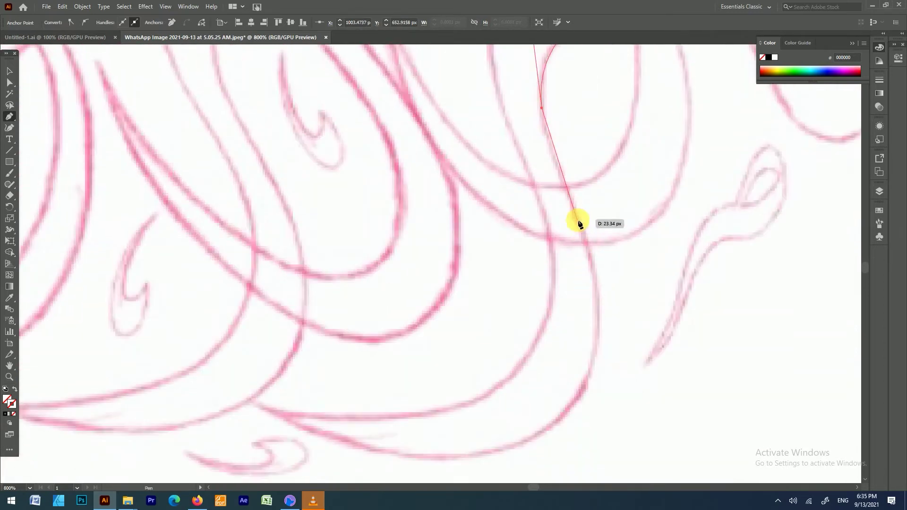
scroll(602, 273, "down", 3)
left_click_drag(555, 346, 555, 349)
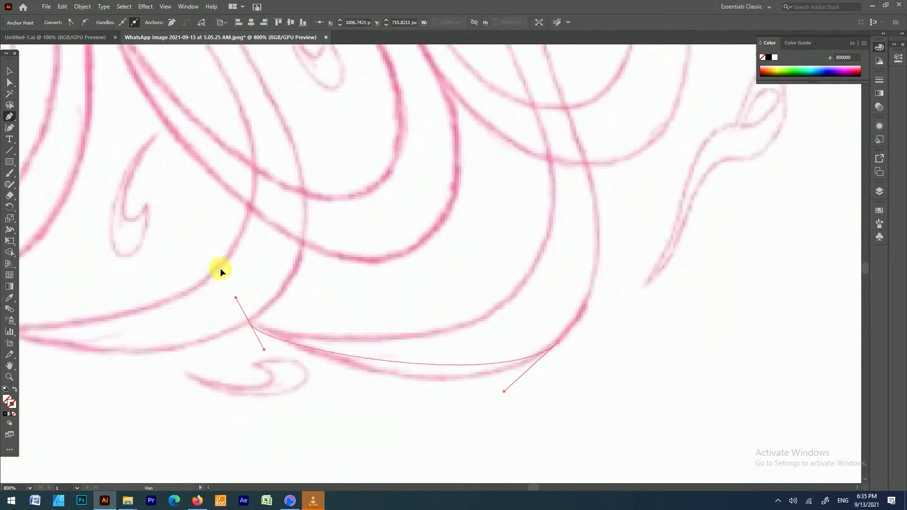
Outline the lower curved stroke and up the upright stroke of the hooked letter.
left_click_drag(250, 323, 259, 320)
left_click_drag(519, 287, 580, 221)
scroll(580, 223, "down", 3)
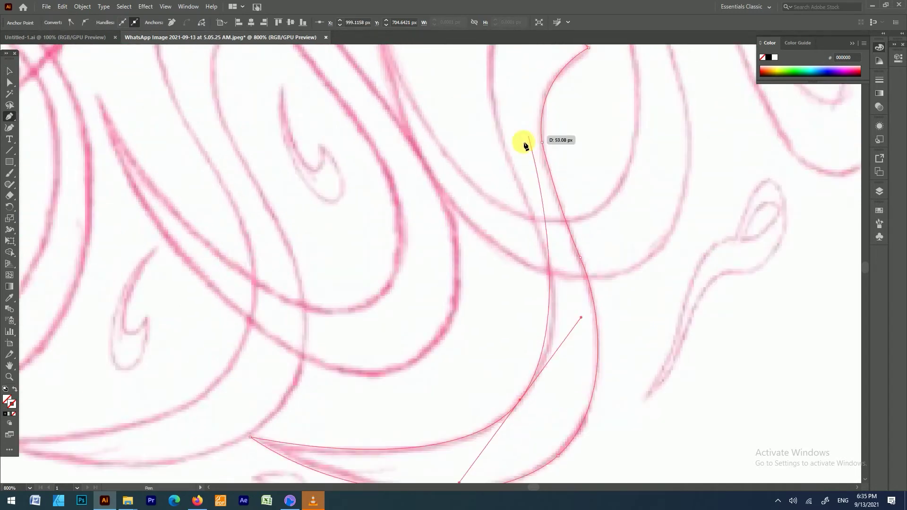
mouse_move(490, 121)
left_mouse_down()
mouse_move(527, 195)
mouse_move(582, 155)
left_mouse_up()
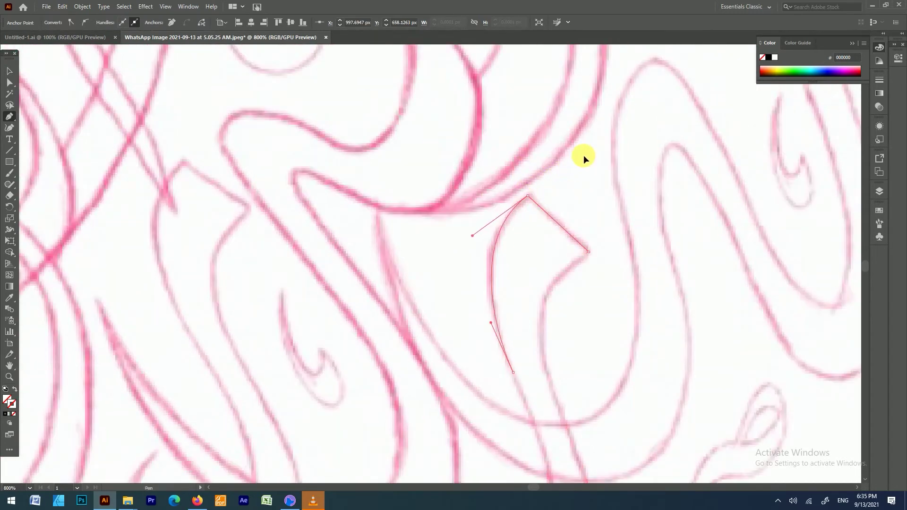
scroll(550, 197, "down", 3, "alt")
Duplicate the traced letter shape to the left and rotate the copy slightly.
left_click(12, 72)
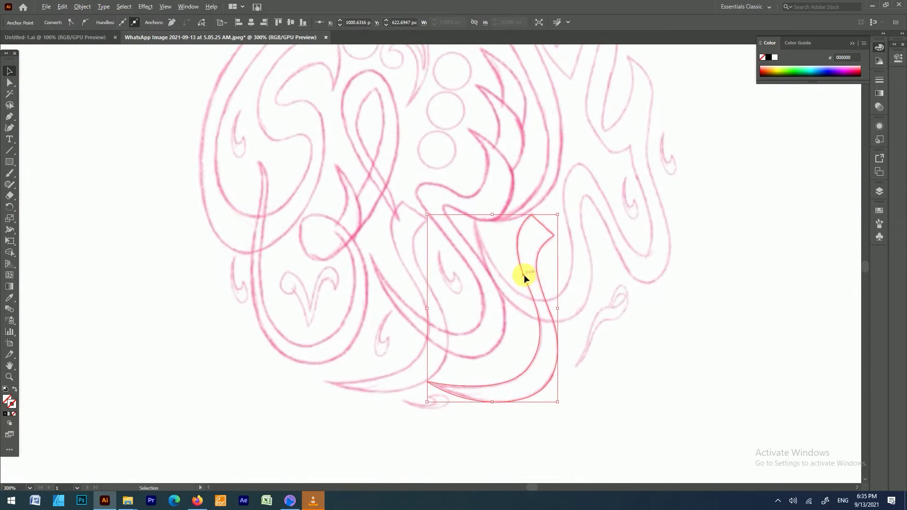
left_click_drag(523, 278, 413, 268)
left_click_drag(452, 399, 463, 381)
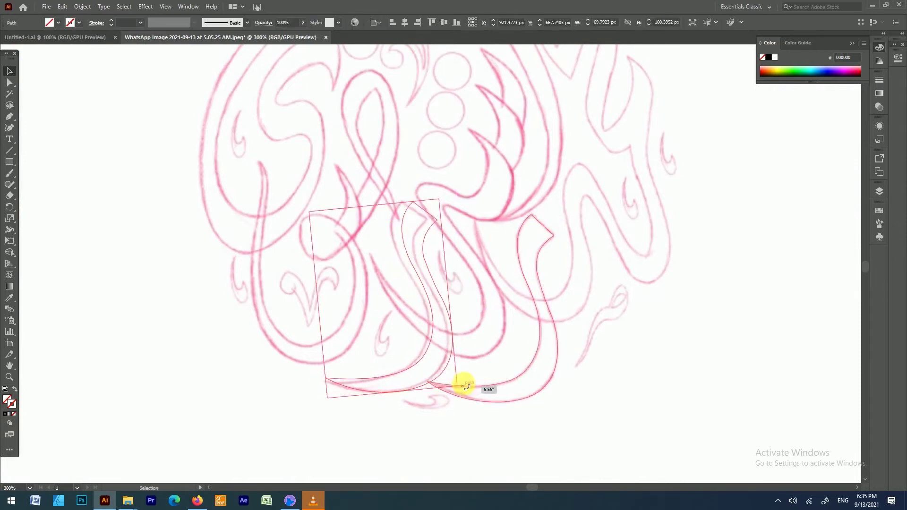
scroll(420, 259, "up", 3)
With the Pen tool (P), trace curved anchors along the leaf stroke.
key("p")
scroll(520, 137, "up", 3, "alt")
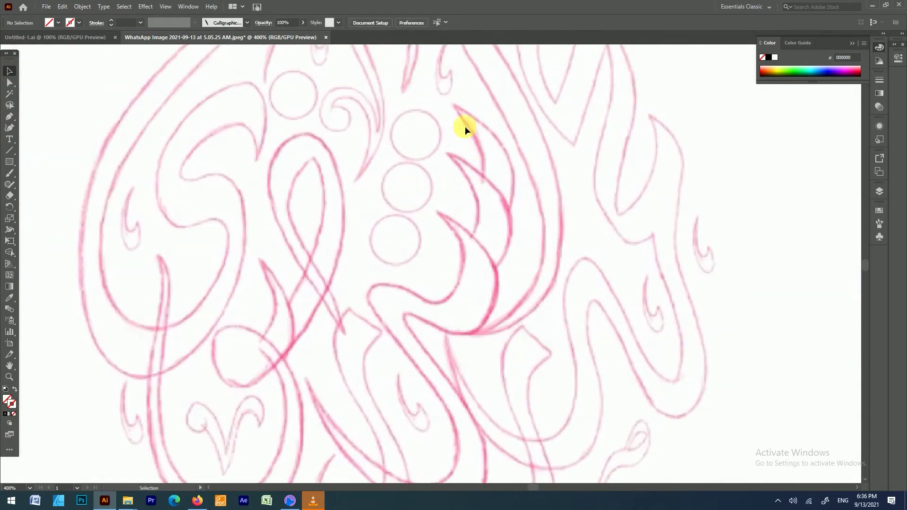
left_click_drag(499, 252, 457, 157)
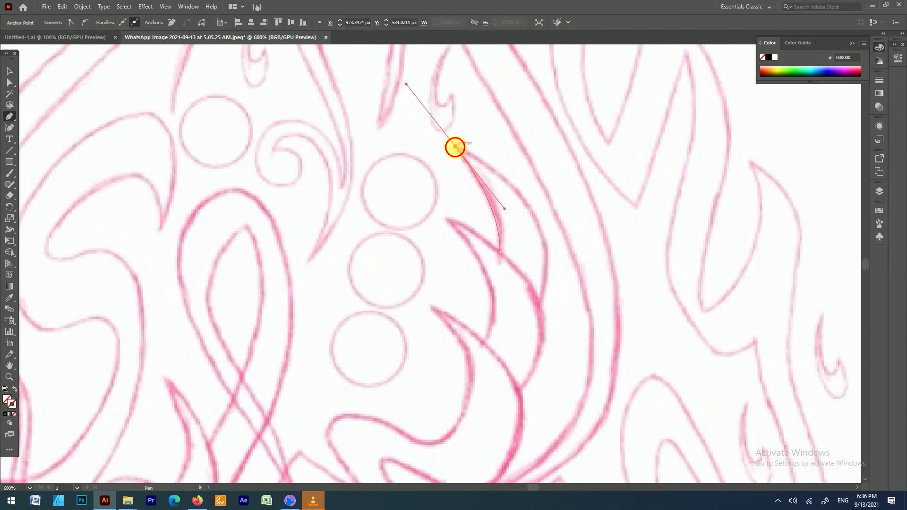
left_click_drag(538, 302, 522, 317)
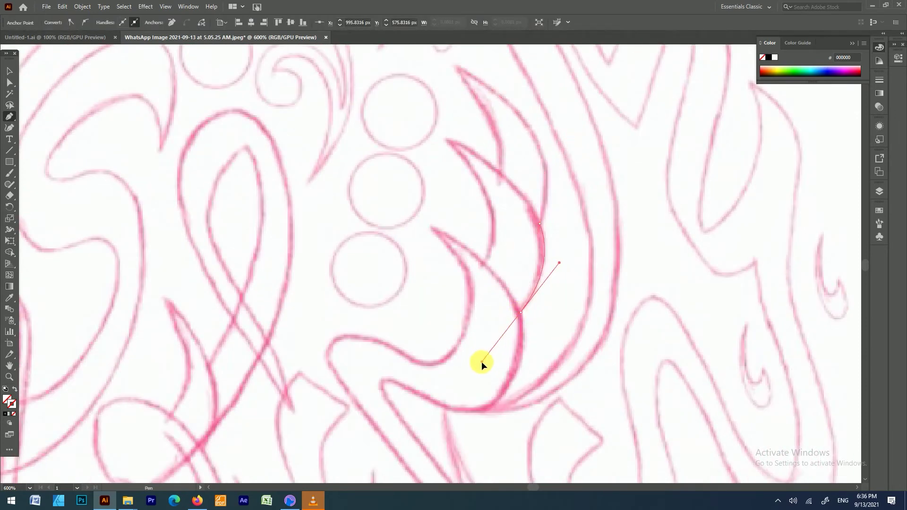
left_click(520, 311)
scroll(521, 311, "down", 3)
left_click_drag(464, 331, 391, 341)
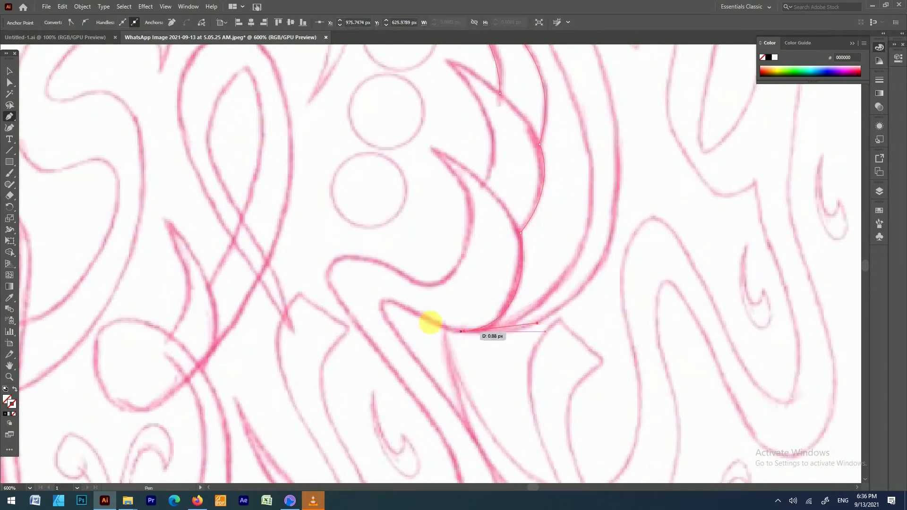
Outline the lower hooked curve and extend it down the curved stroke.
left_click_drag(408, 309, 383, 290)
left_click_drag(392, 325, 410, 342)
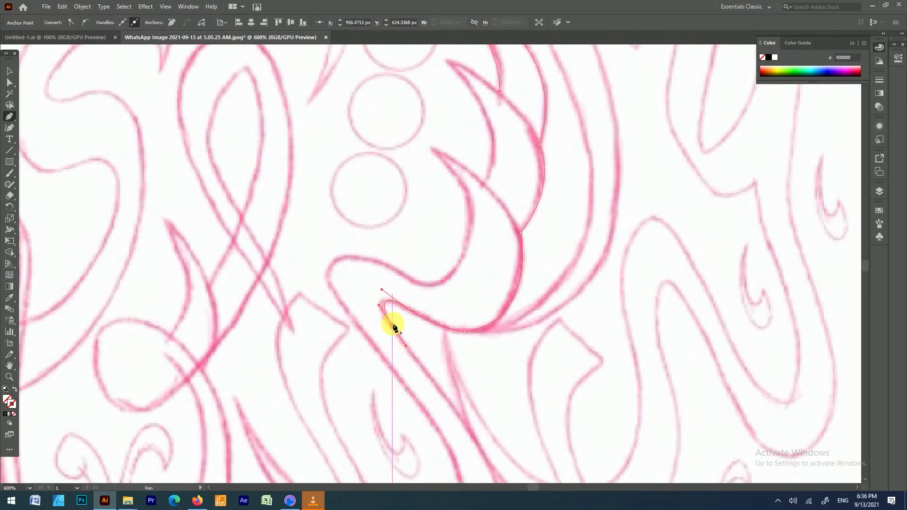
scroll(395, 327, "down", 5)
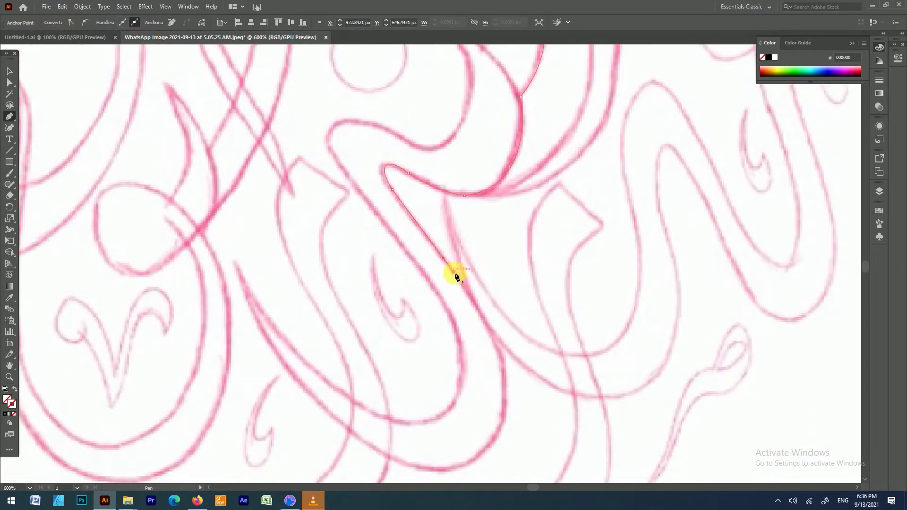
scroll(456, 276, "down", 2)
left_click_drag(477, 345, 407, 395)
scroll(290, 243, "down", 1)
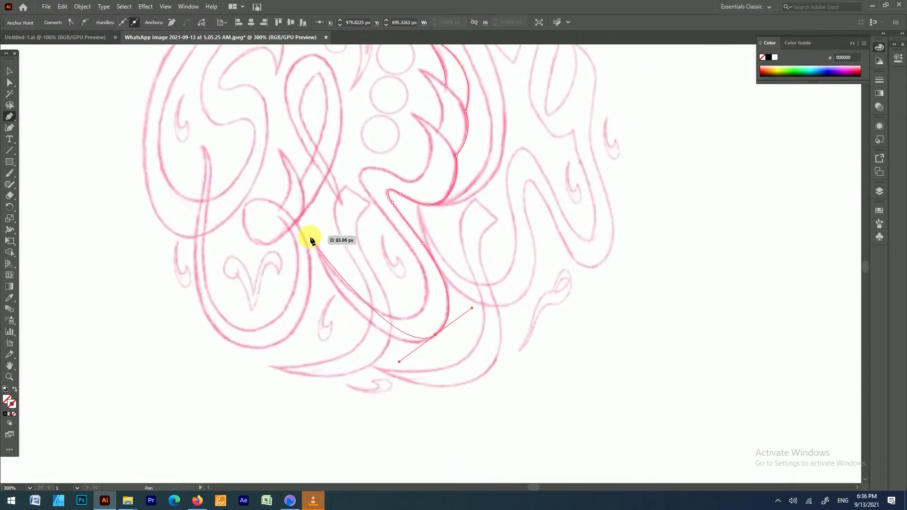
Start a new path along the central S-curve with curved anchors.
left_click(285, 171, "ctrl")
left_click(311, 237)
mouse_move(417, 315)
left_mouse_down()
mouse_move(462, 299)
mouse_move(373, 215)
left_mouse_up()
scroll(462, 299, "up", 1)
scroll(462, 415, "up", 1)
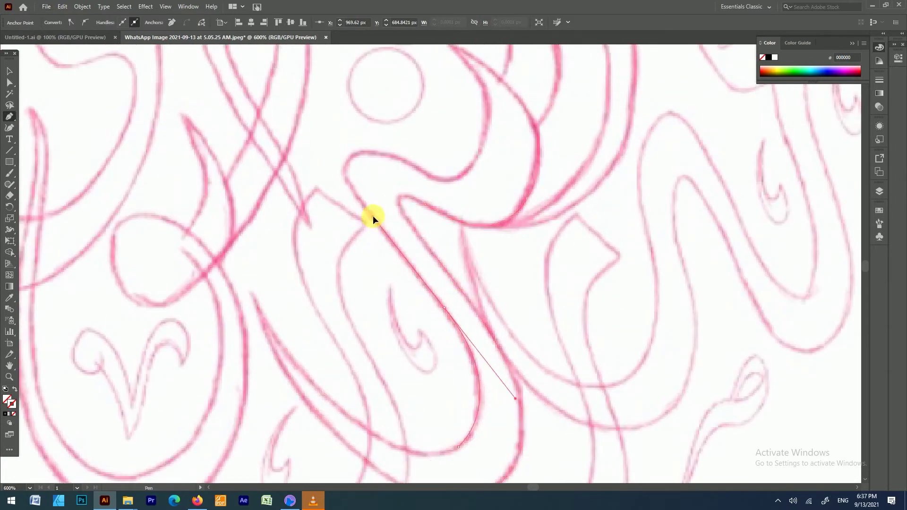
scroll(373, 215, "up", 2)
Add a sharp anchor at the S-curve's flame tip and shape the curves to the sketch.
left_click(365, 268)
scroll(367, 253, "up", 2)
left_click_drag(379, 265, 439, 269)
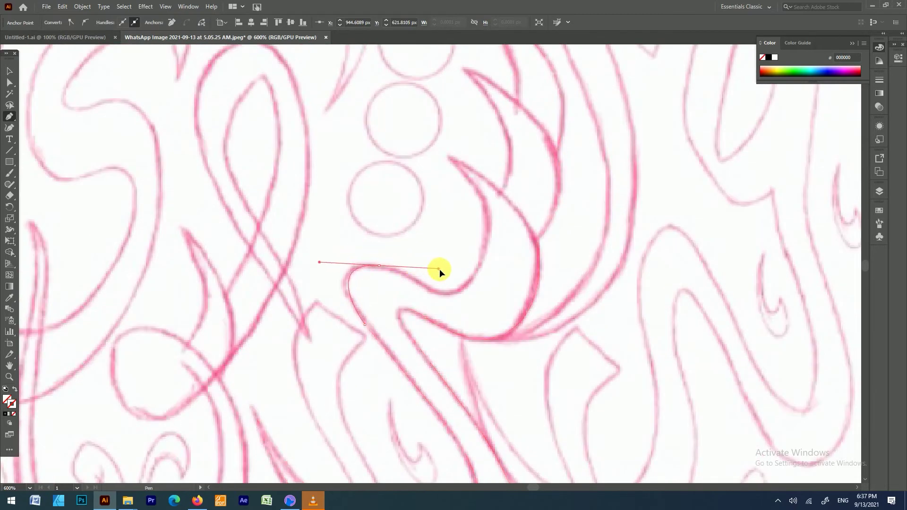
scroll(378, 259, "up", 1)
scroll(446, 307, "up", 1)
scroll(505, 237, "up", 1)
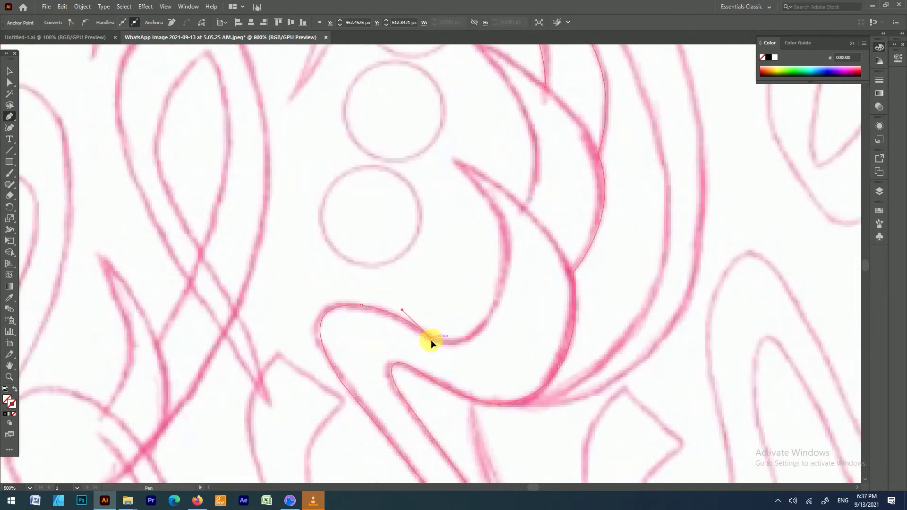
left_click_drag(430, 337, 449, 360)
scroll(473, 283, "up", 1)
Begin tracing the leaf-shaped stroke beside the stacked circles.
left_click(451, 185)
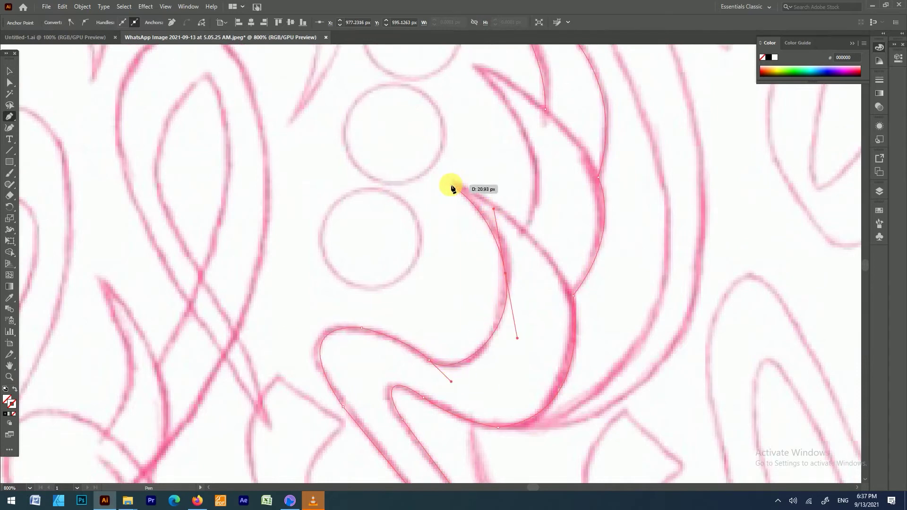
mouse_move(523, 231)
left_mouse_down()
mouse_move(531, 254)
mouse_move(500, 237)
mouse_move(484, 250)
mouse_move(547, 293)
left_mouse_up()
scroll(536, 262, "up", 3)
scroll(500, 236, "up", 3)
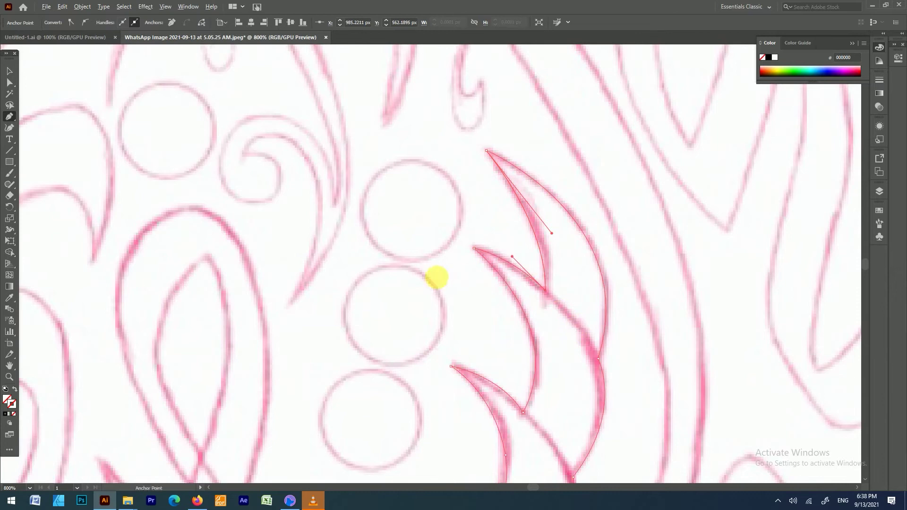
scroll(431, 277, "down", 4)
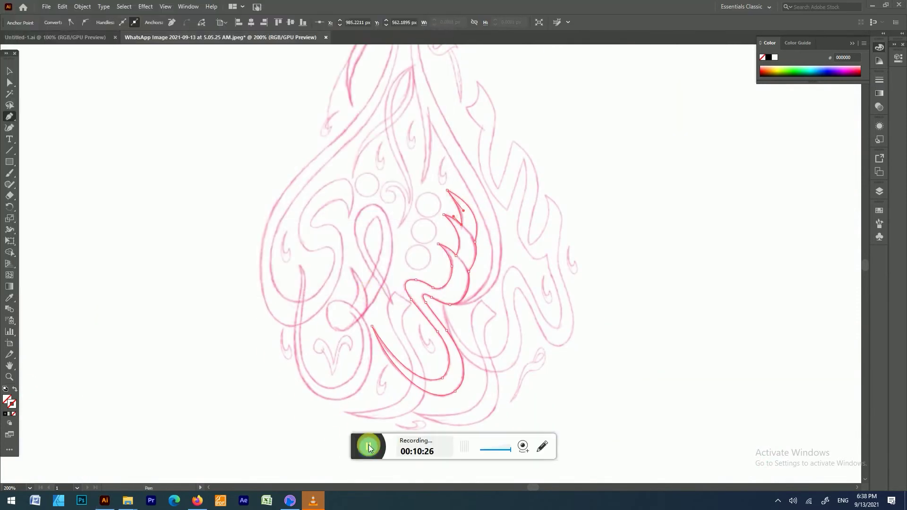
Place anchors over the top of the crossing loop and along its curve.
scroll(385, 239, "up", 3)
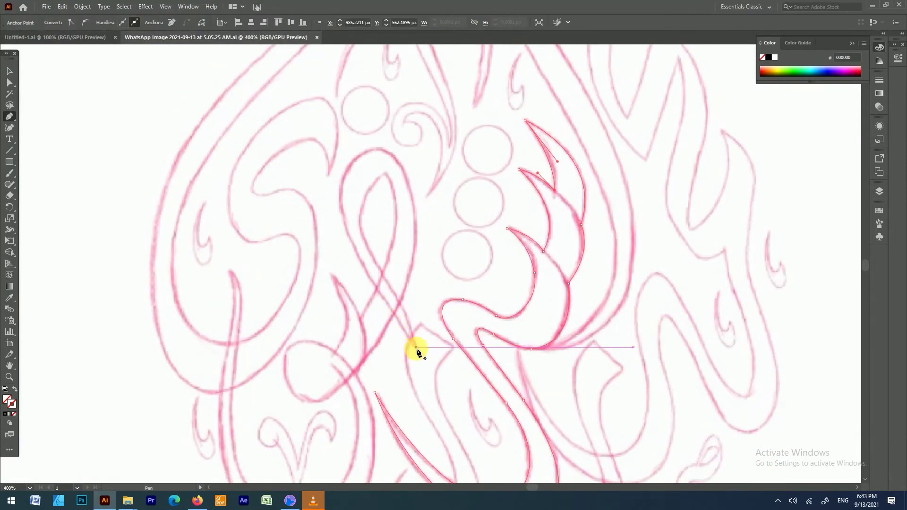
left_click(415, 348)
scroll(415, 348, "up", 3)
scroll(359, 230, "down", 2)
left_click_drag(361, 208, 368, 130)
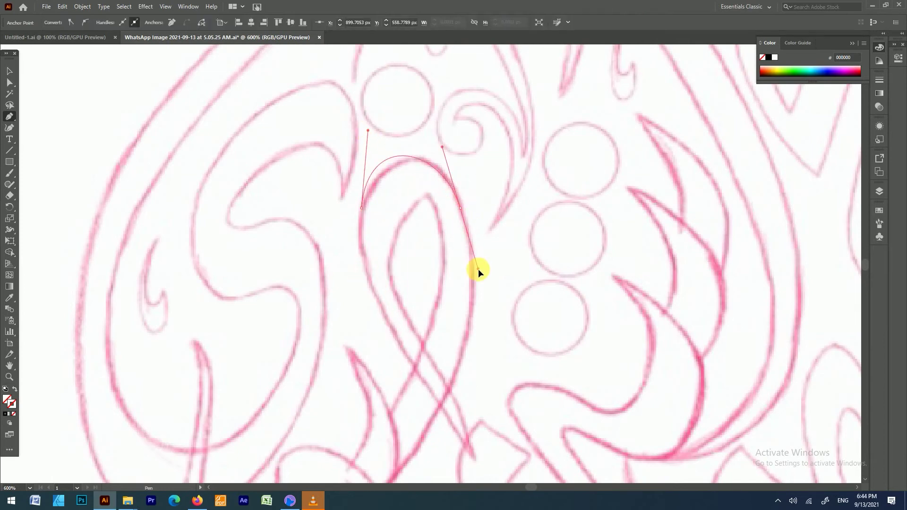
left_click(445, 175)
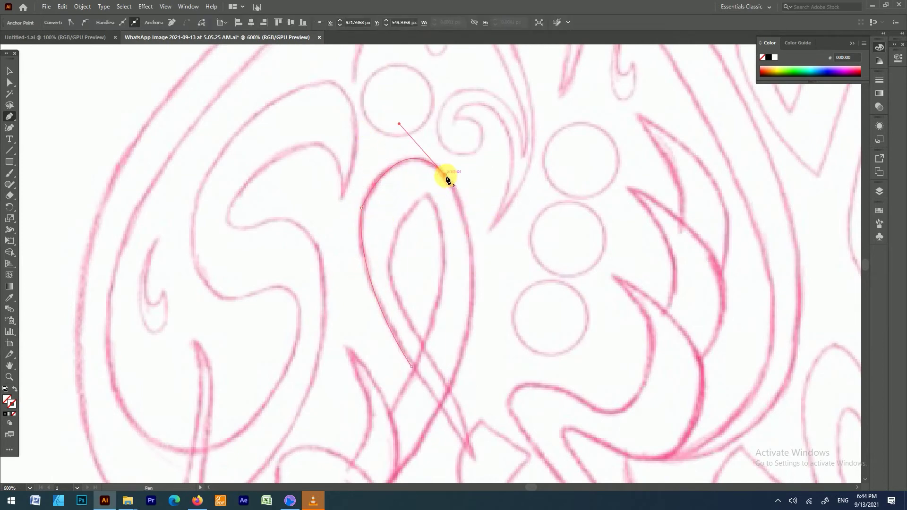
scroll(447, 178, "down", 1)
left_click_drag(419, 135, 480, 117)
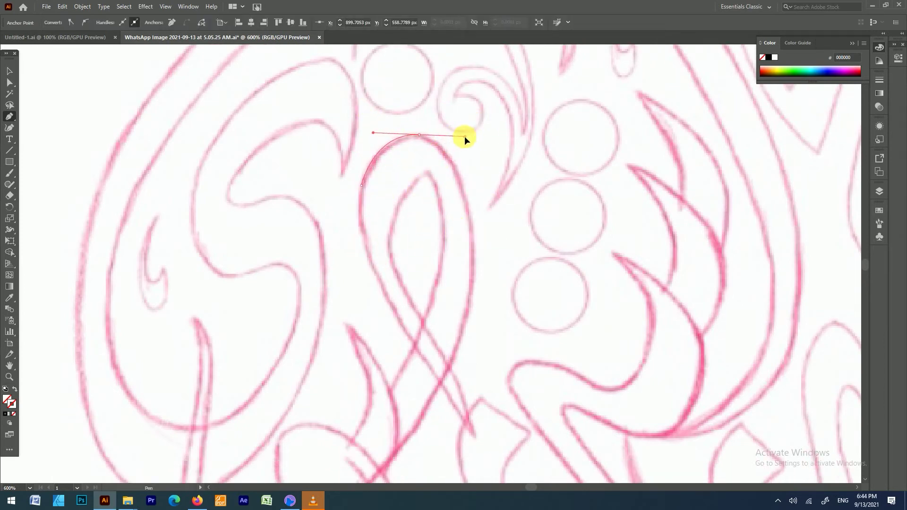
Continue the path down the diagonal tail into the lower-left bowl.
left_click_drag(472, 289, 454, 314)
scroll(472, 298, "down", 2)
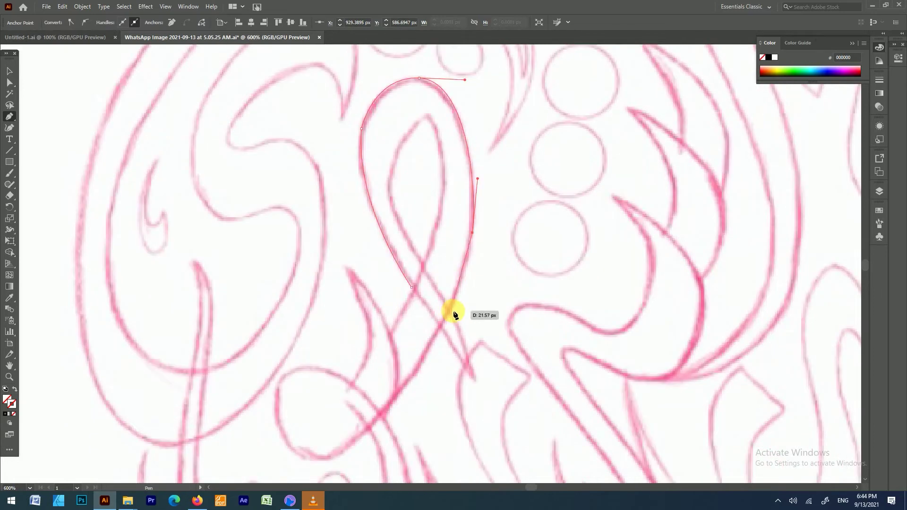
left_click(451, 313)
scroll(441, 324, "down", 4)
scroll(458, 215, "up", 1)
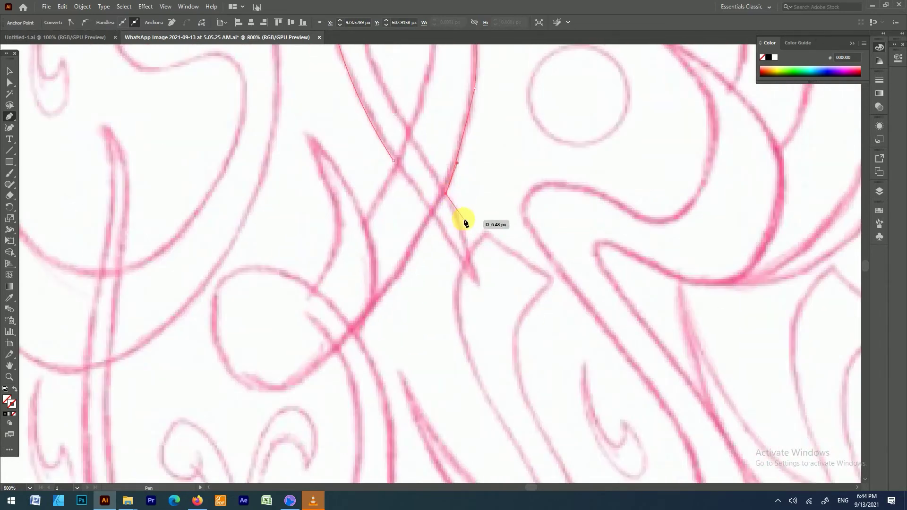
mouse_move(459, 218)
left_mouse_down()
mouse_move(479, 285)
mouse_move(431, 211)
left_mouse_up()
left_click_drag(353, 330, 404, 276)
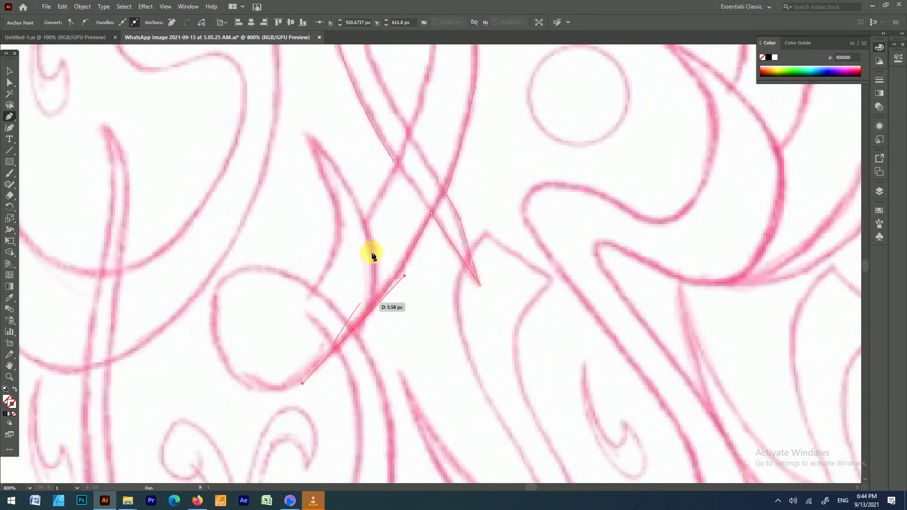
scroll(370, 216, "down", 4)
scroll(370, 216, "down", 2)
left_click_drag(323, 364, 259, 428)
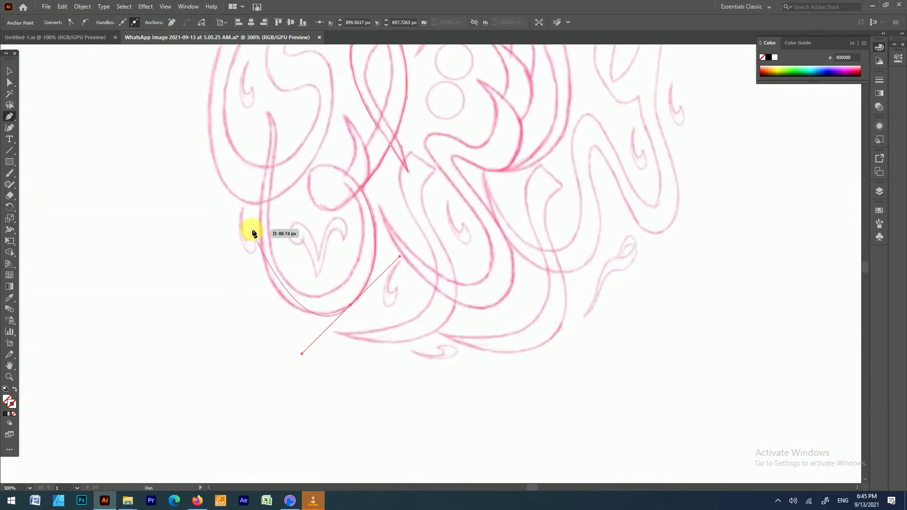
Curve the pen path from the rounded bowl up the long hooked stroke's stem.
scroll(251, 229, "left", 3)
left_click_drag(309, 261, 267, 76)
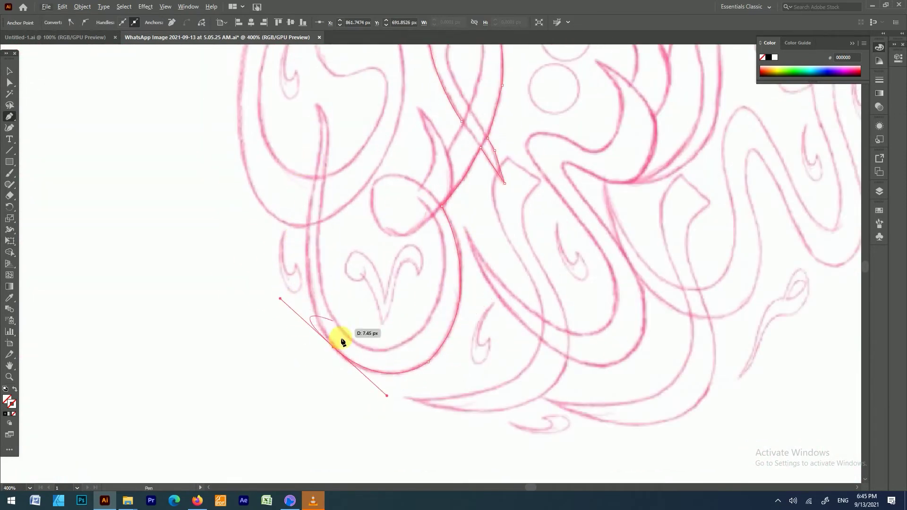
scroll(268, 76, "up", 2)
left_click_drag(352, 147, 338, 283)
scroll(349, 203, "up", 4)
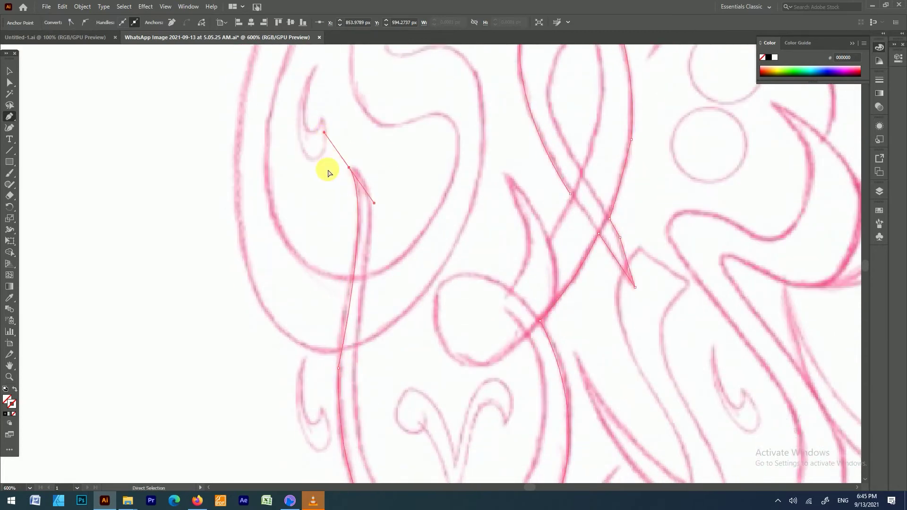
scroll(328, 170, "down", 1)
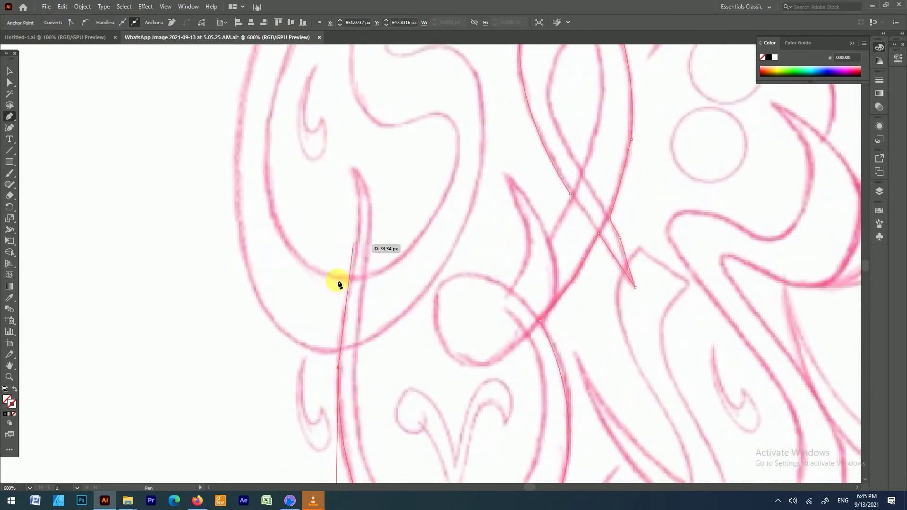
mouse_move(358, 240)
left_mouse_down()
mouse_move(349, 206)
mouse_move(347, 320)
left_mouse_up()
scroll(349, 207, "up", 1)
scroll(349, 204, "down", 3)
Continue the path around the bowl's right side, undoing one misplaced anchor.
left_click(363, 233)
scroll(364, 236, "down", 2)
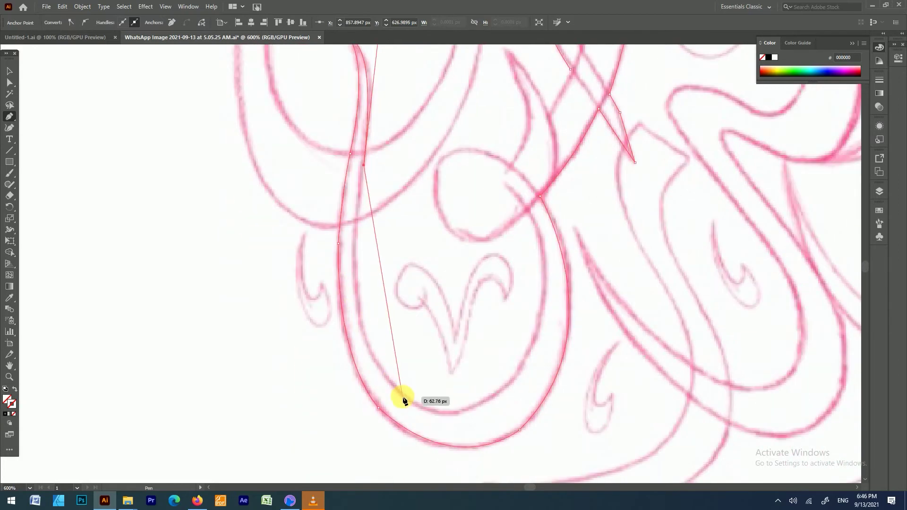
left_click_drag(401, 394, 473, 452)
left_click_drag(513, 315, 518, 317)
key("ctrl+z")
left_click(402, 393)
left_click_drag(520, 368, 576, 291)
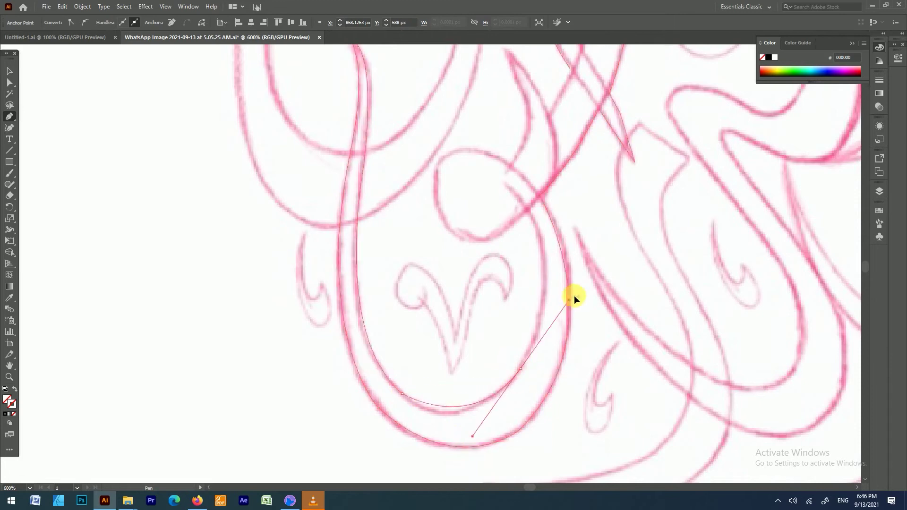
scroll(524, 229, "up", 1)
Start a new path tracing the small oval loop along its upper edge.
left_click(427, 239, "ctrl")
scroll(472, 227, "up", 2)
left_click(453, 290)
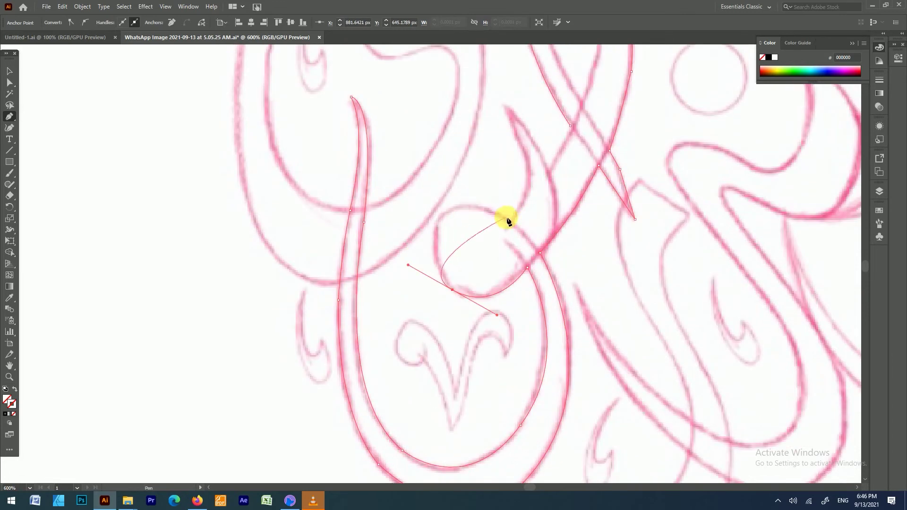
mouse_move(475, 206)
left_mouse_down()
mouse_move(543, 203)
mouse_move(429, 234)
left_mouse_up()
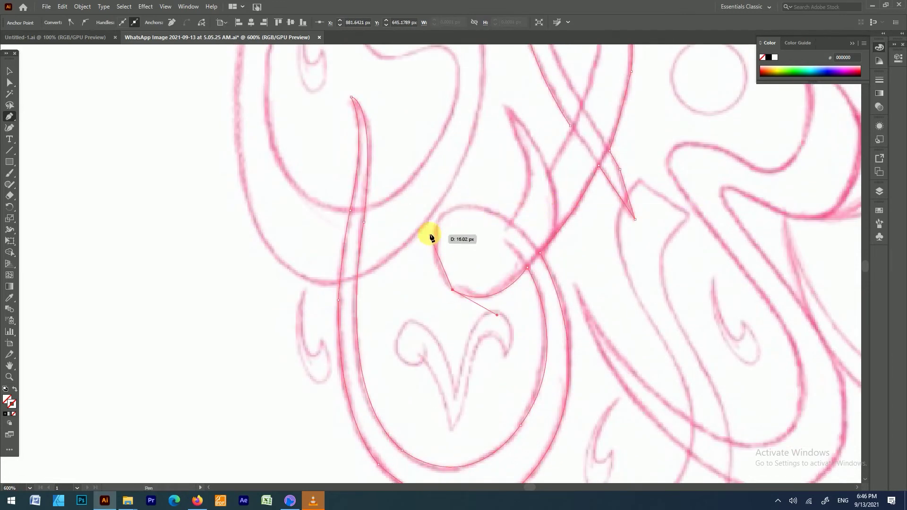
key("ctrl+plus")
scroll(504, 222, "up", 1)
scroll(547, 209, "up", 4)
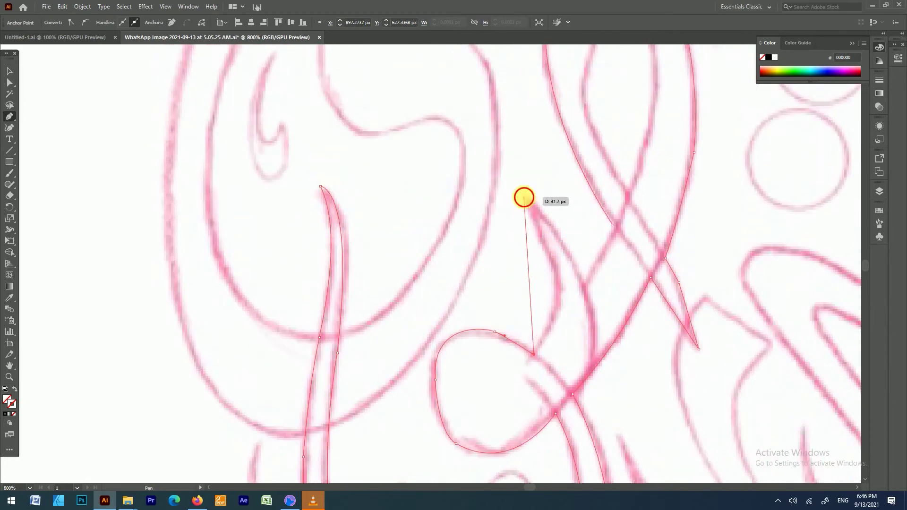
left_click(524, 197)
left_click_drag(586, 286, 593, 320)
scroll(499, 196, "down", 3)
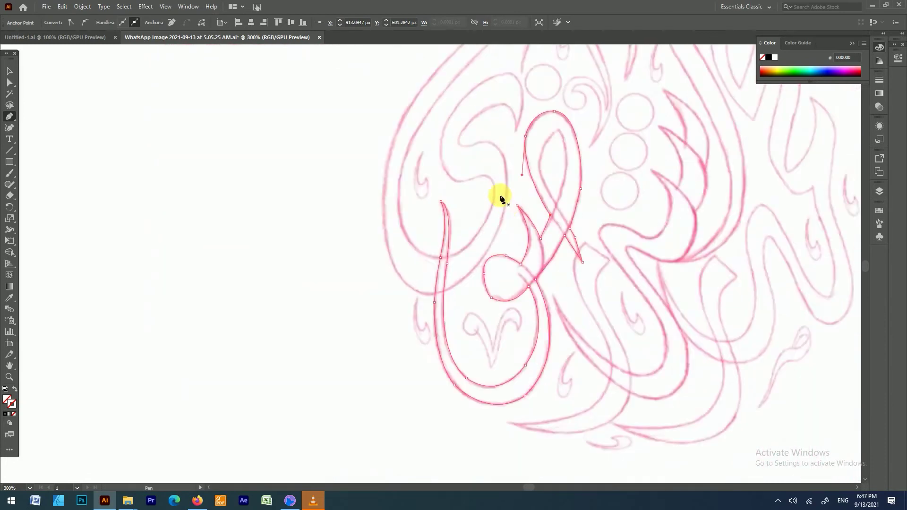
scroll(521, 304, "up", 3)
mouse_move(524, 354)
left_mouse_down()
mouse_move(503, 286)
mouse_move(496, 299)
left_mouse_up()
Close the pointed loop path at the sketch centre on its starting anchor.
left_click_drag(531, 204, 587, 158)
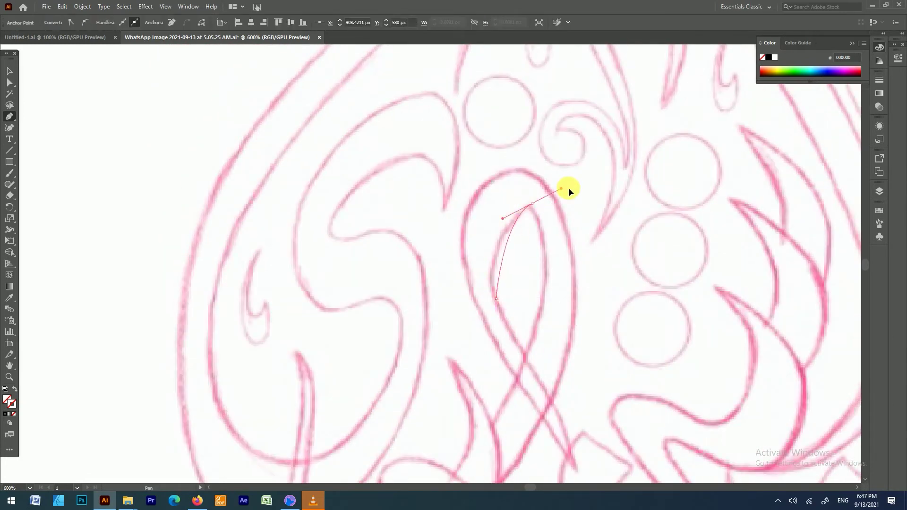
left_click(531, 203)
left_click_drag(526, 355, 488, 430)
scroll(415, 263, "down", 3)
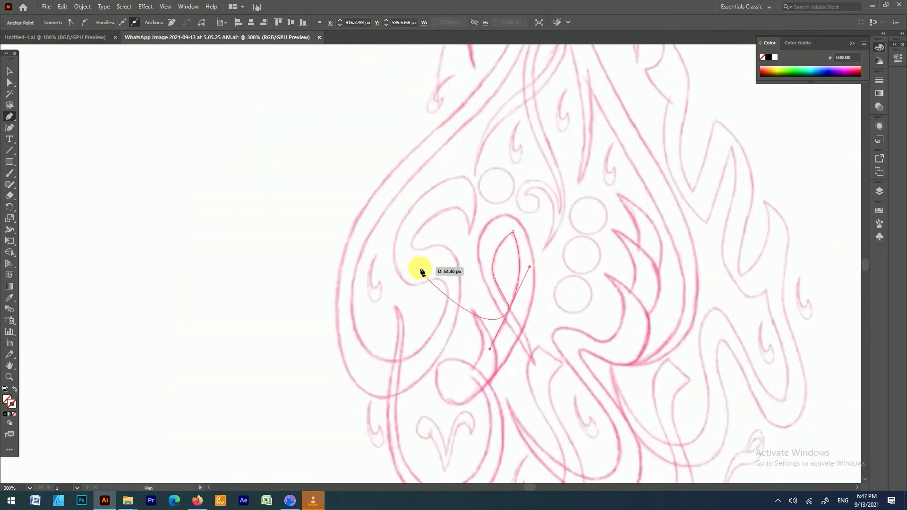
scroll(506, 308, "up", 4)
scroll(313, 212, "down", 3)
scroll(316, 215, "down", 2)
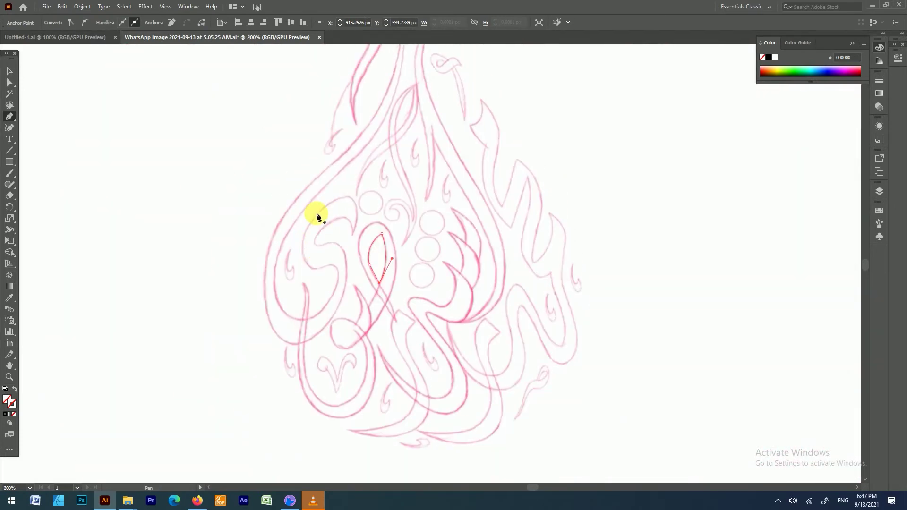
scroll(307, 255, "up", 5)
scroll(405, 263, "up", 3)
Trace a new path from the S-stroke's tip along its upper arc and lower bend.
left_click(438, 368)
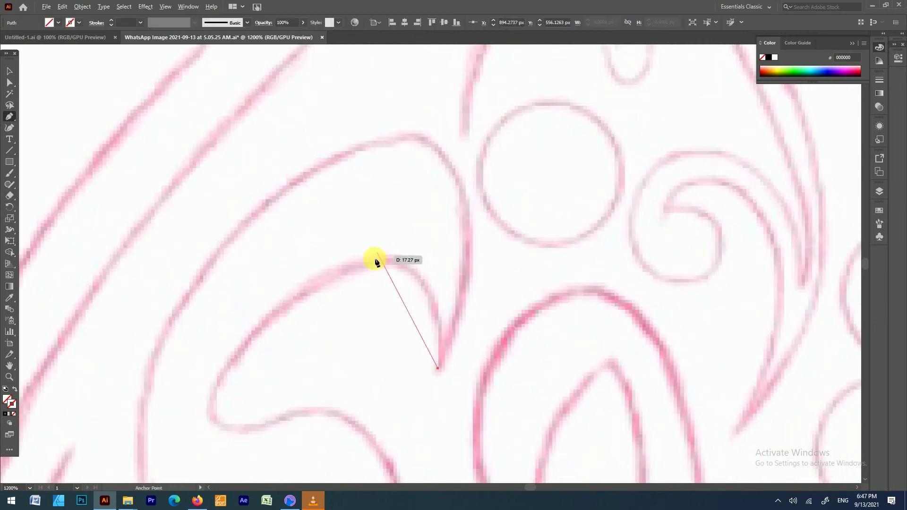
left_click_drag(374, 259, 333, 253)
scroll(208, 348, "down", 2)
left_click_drag(212, 324, 172, 421)
scroll(236, 293, "down", 2)
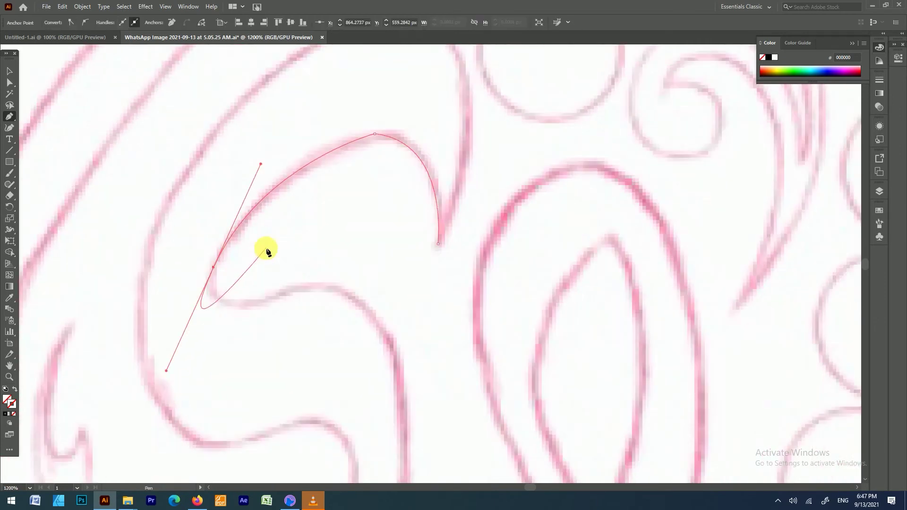
mouse_move(213, 267)
left_mouse_down()
mouse_move(259, 308)
mouse_move(291, 291)
left_mouse_up()
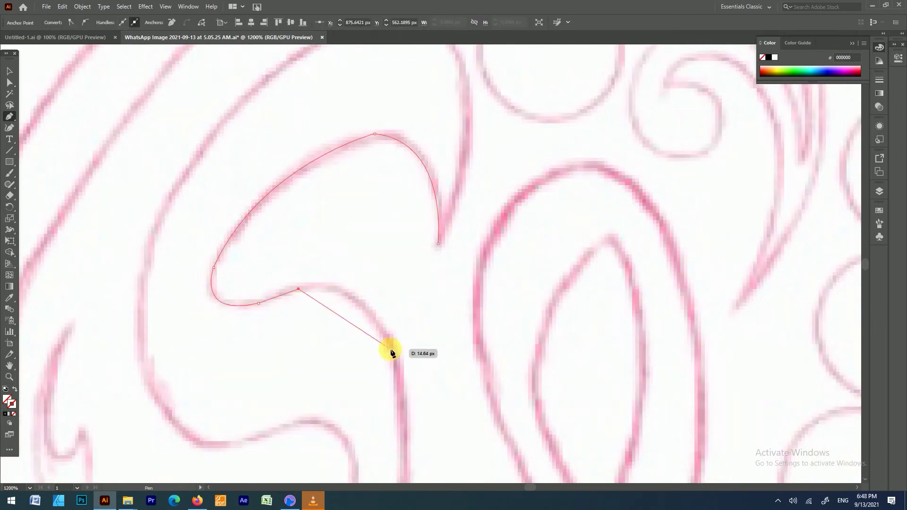
scroll(412, 428, "down", 2)
mouse_move(336, 323)
left_mouse_down()
mouse_move(238, 356)
mouse_move(197, 357)
left_mouse_up()
scroll(284, 407, "down", 1)
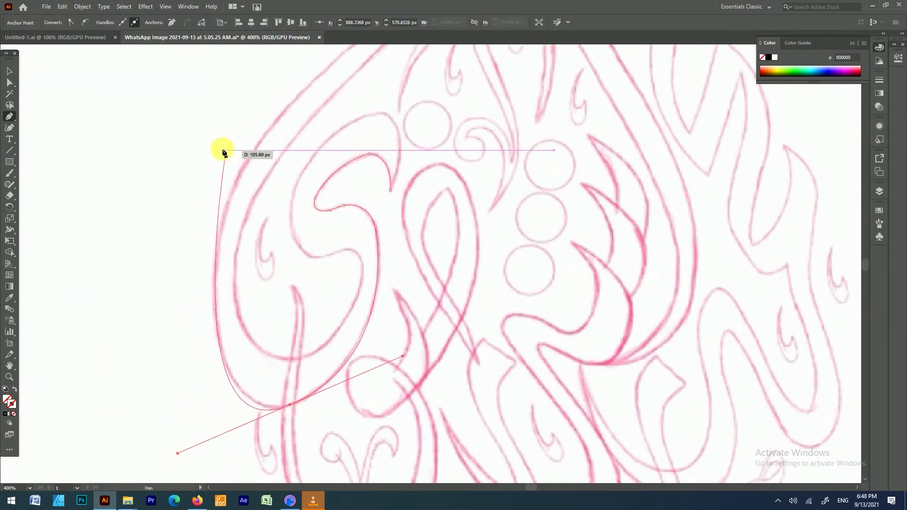
Extend the path up the teardrop's outer left edge to the flame's pointed tip.
left_click_drag(213, 297, 211, 178)
scroll(293, 214, "up", 3)
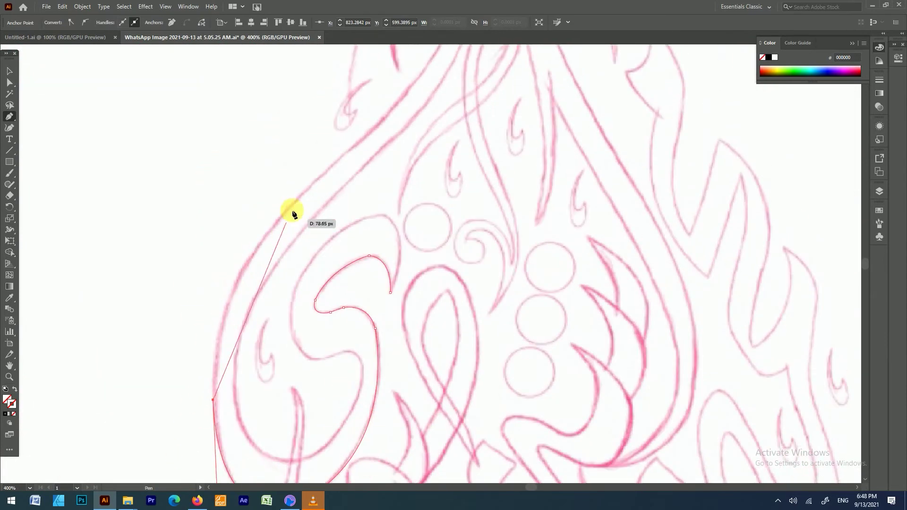
scroll(373, 188, "up", 4)
scroll(377, 261, "up", 2)
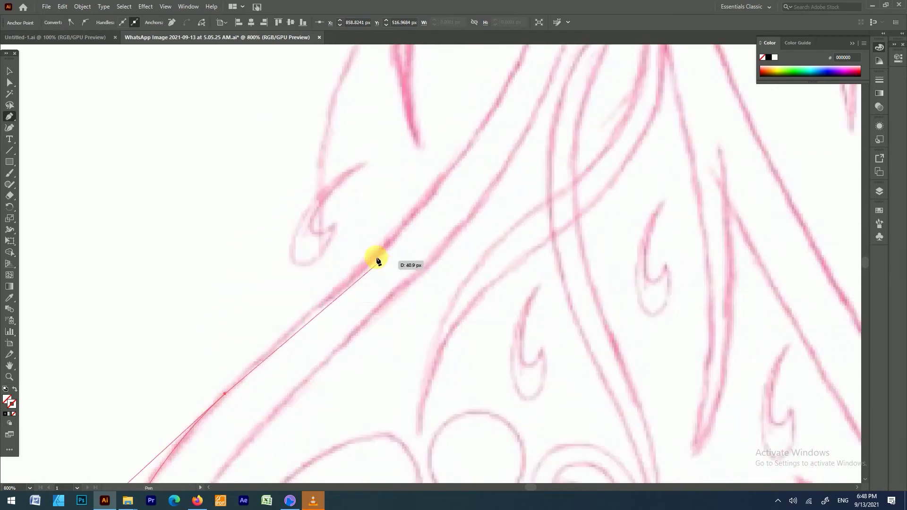
scroll(358, 279, "down", 2)
scroll(480, 203, "down", 2)
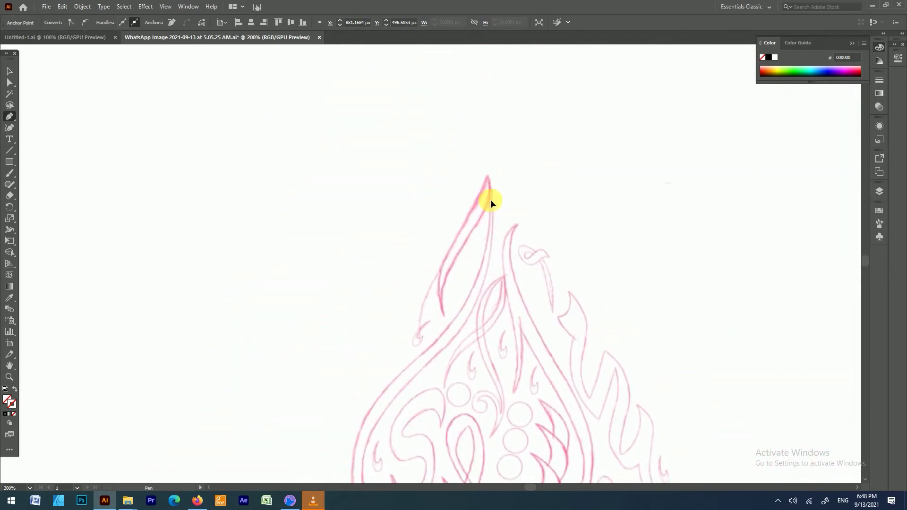
scroll(496, 202, "up", 3)
scroll(441, 331, "down", 2)
left_click_drag(422, 388, 448, 471)
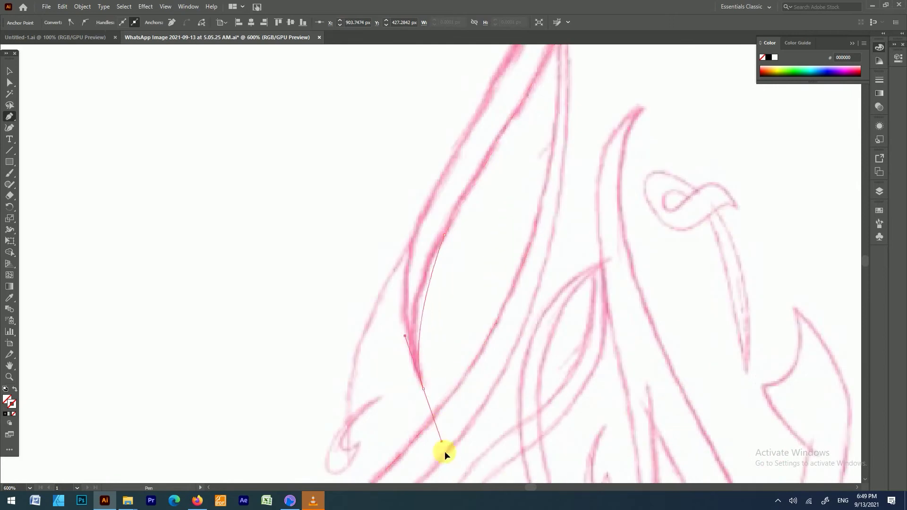
scroll(401, 299, "down", 1)
scroll(480, 188, "up", 1)
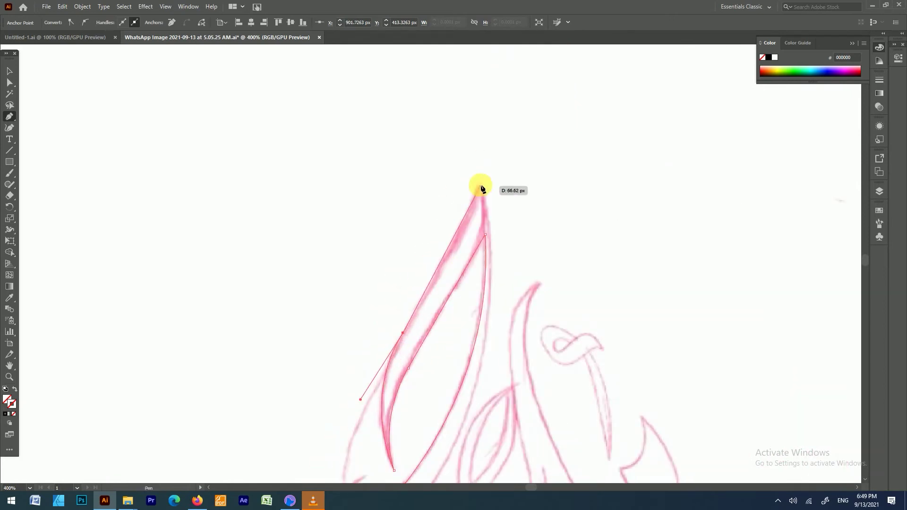
left_click_drag(482, 182, 481, 166)
Curve the path back down from the flame tip.
scroll(483, 183, "down", 2)
left_click_drag(485, 269, 472, 356)
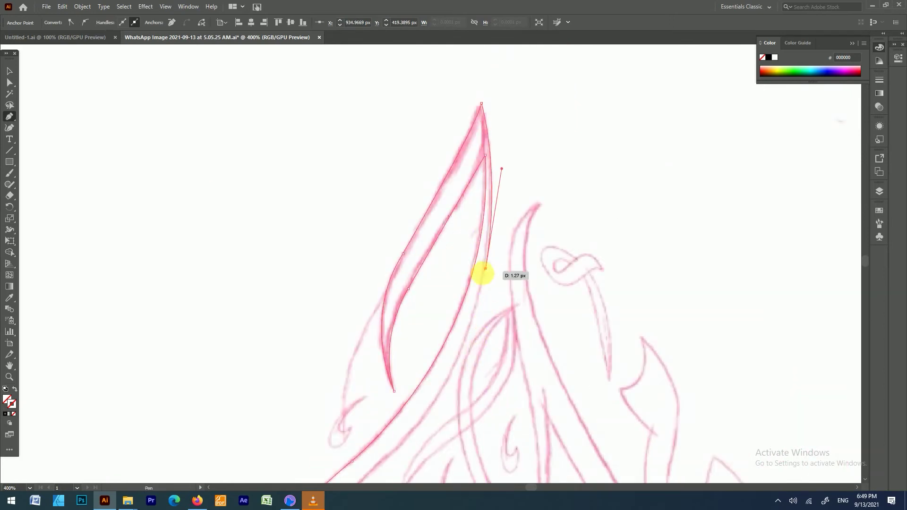
scroll(481, 269, "down", 3)
left_click_drag(349, 369, 233, 452)
scroll(241, 439, "down", 3)
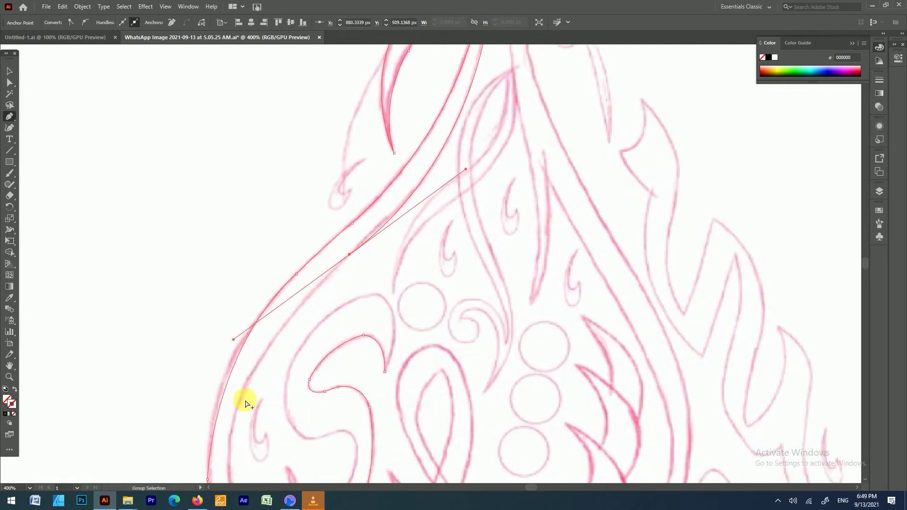
Trace down the flame's right edge and around the teardrop's outer left curve.
left_click_drag(333, 391, 350, 360)
scroll(351, 254, "down", 2)
left_click_drag(242, 314, 217, 383)
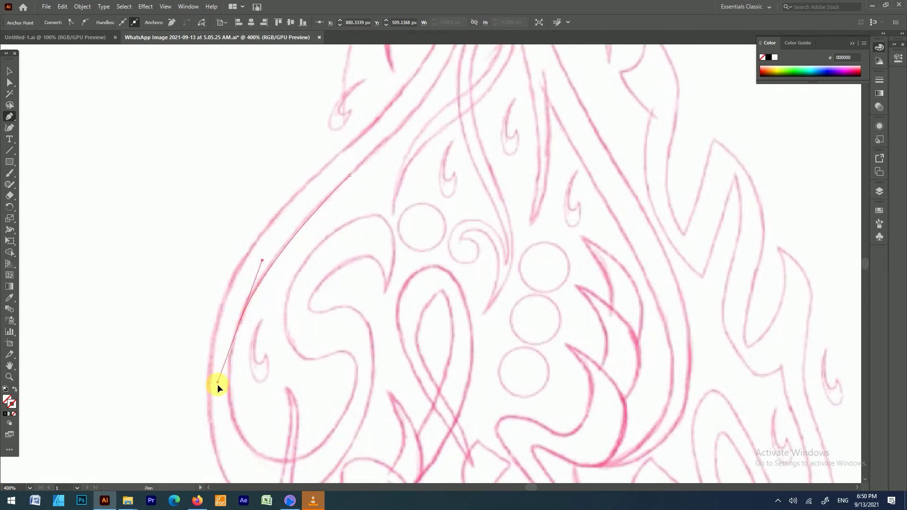
scroll(239, 329, "down", 3)
scroll(233, 341, "up", 2)
scroll(265, 293, "up", 3)
left_click_drag(342, 263, 223, 364)
scroll(281, 309, "down", 2)
scroll(223, 364, "down", 1)
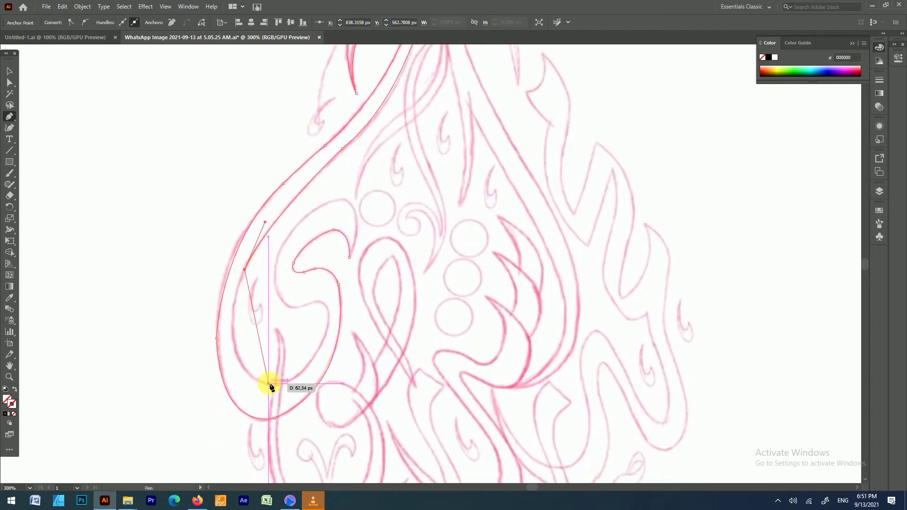
left_click_drag(268, 383, 330, 399)
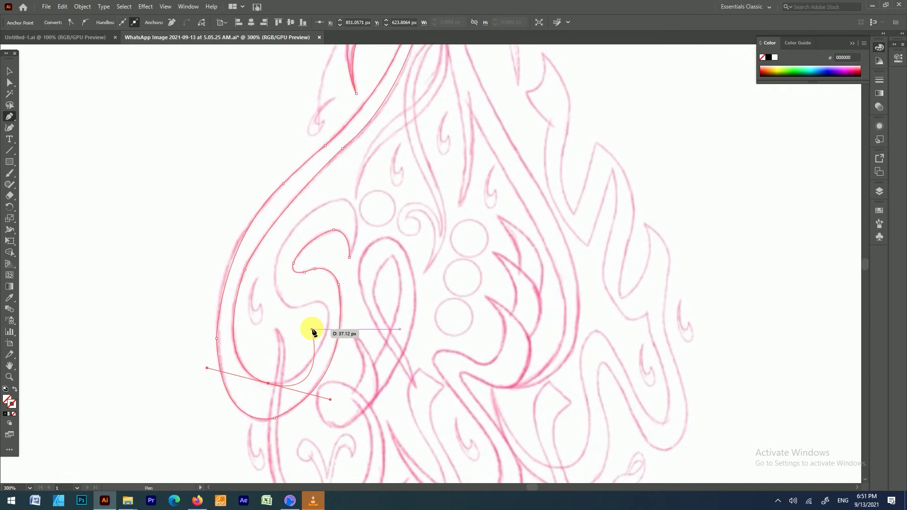
Continue the path up the S-shaped letter's inner curve to the tip beside the small circle.
left_click_drag(328, 318, 335, 254)
key("ctrl+plus")
key("ctrl+plus")
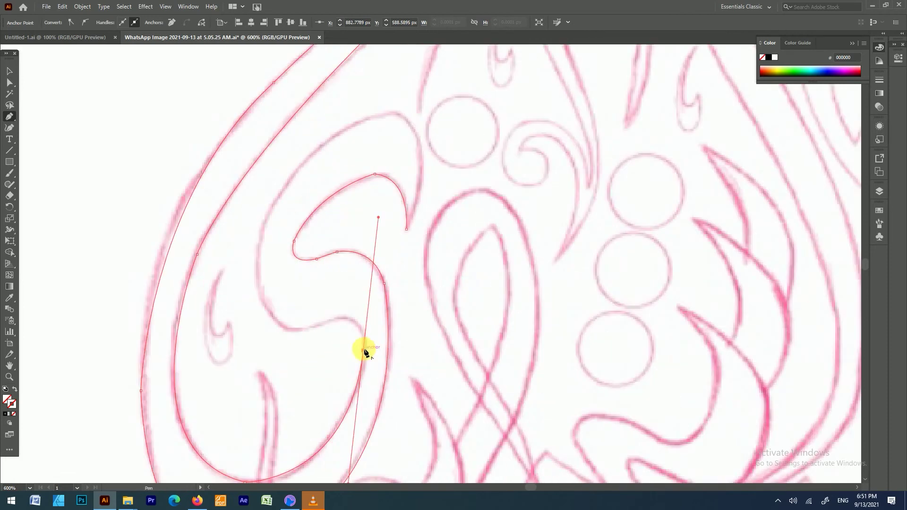
left_click_drag(256, 273, 245, 206)
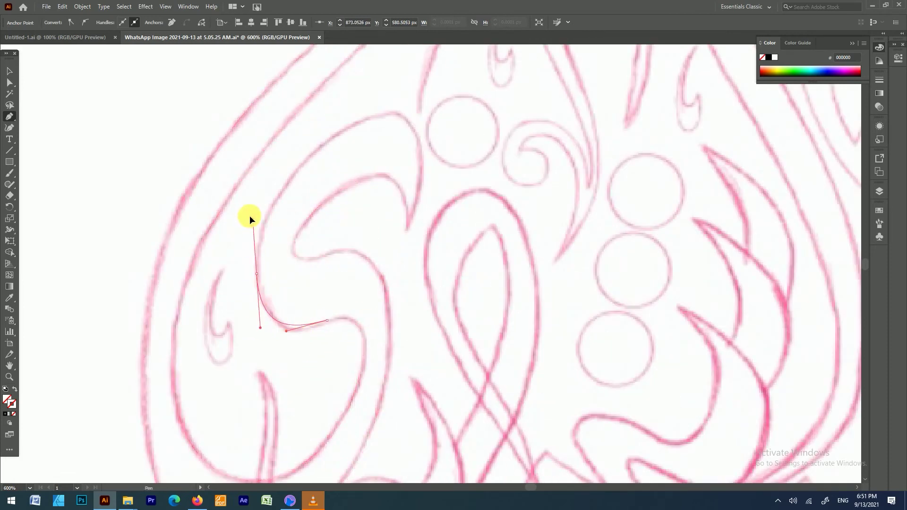
scroll(244, 206, "up", 2)
left_click_drag(402, 184, 469, 190)
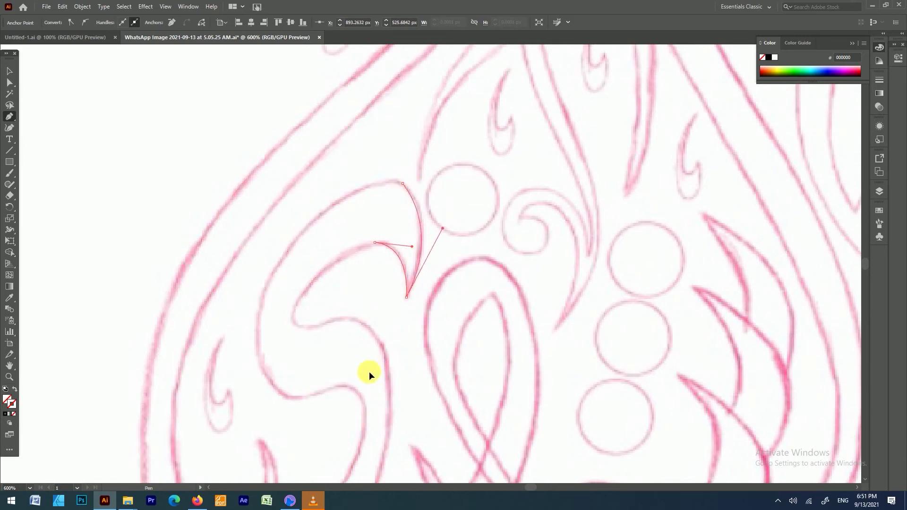
key("ctrl+minus")
key("ctrl+minus")
key("ctrl+minus")
Draw a circle with the Ellipse tool over a sketched small circle.
right_click(10, 161)
left_click(47, 184)
key("ctrl+plus")
key("ctrl+plus")
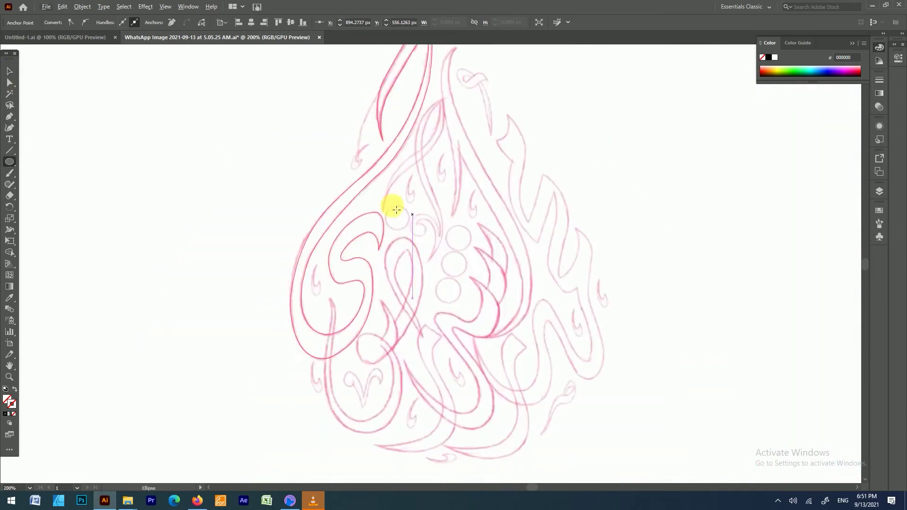
key("ctrl+plus")
key("ctrl+plus")
mouse_move(388, 210)
left_mouse_down()
mouse_move(434, 256)
mouse_move(414, 230)
left_mouse_up()
key("v")
key("ctrl+plus")
key("ctrl+plus")
key("ctrl+plus")
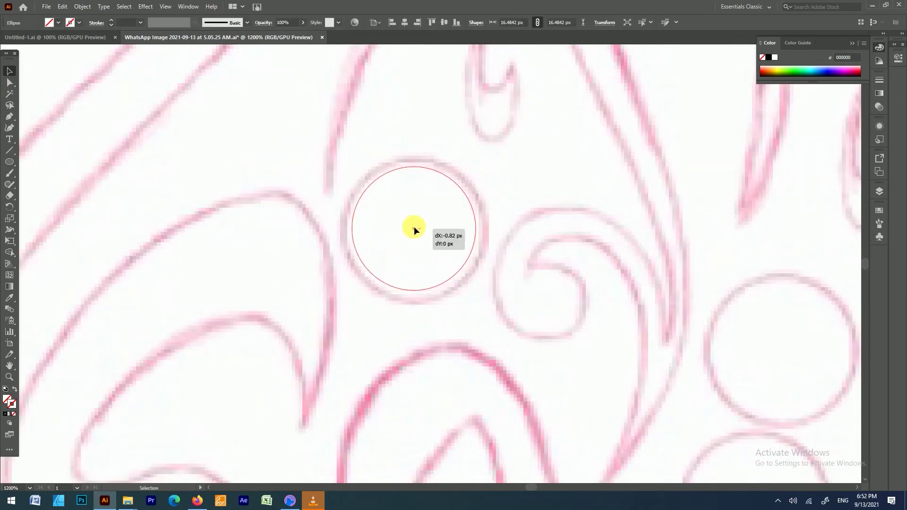
key("ctrl+minus")
key("ctrl+minus")
key("ctrl+minus")
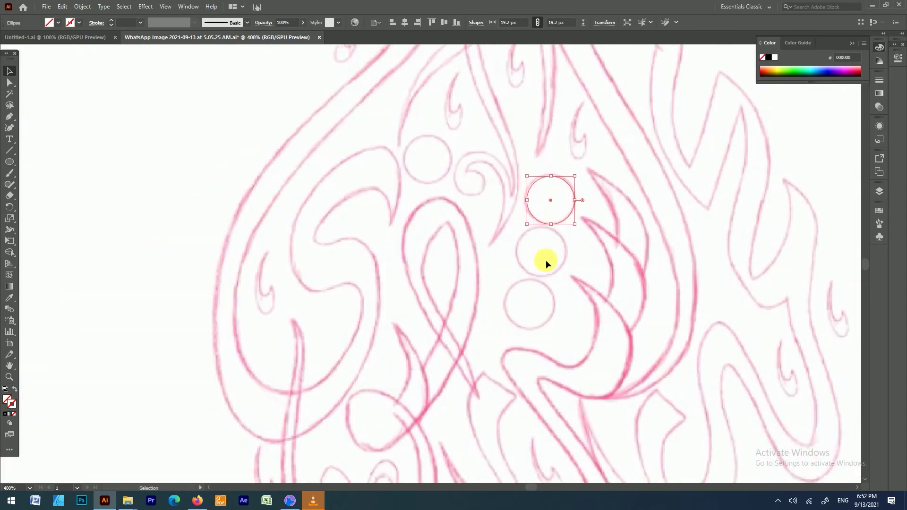
Move the circle onto the top stacked sketch circle and deselect it.
left_click_drag(549, 283, 542, 243)
key("ctrl+minus")
key("ctrl+minus")
left_click(398, 180)
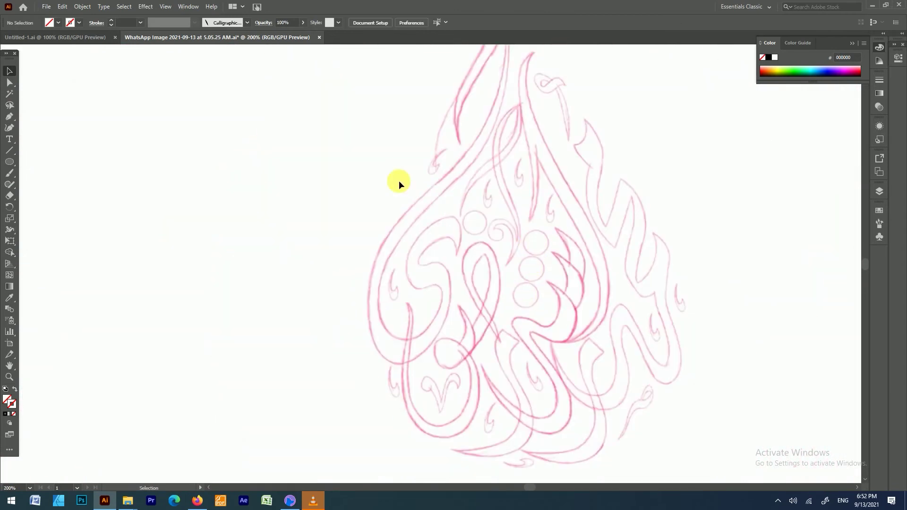
key("ctrl+plus")
key("ctrl+plus")
key("ctrl+plus")
Trace the small curled loop near the top, ending at its pointed tip.
left_click(530, 192)
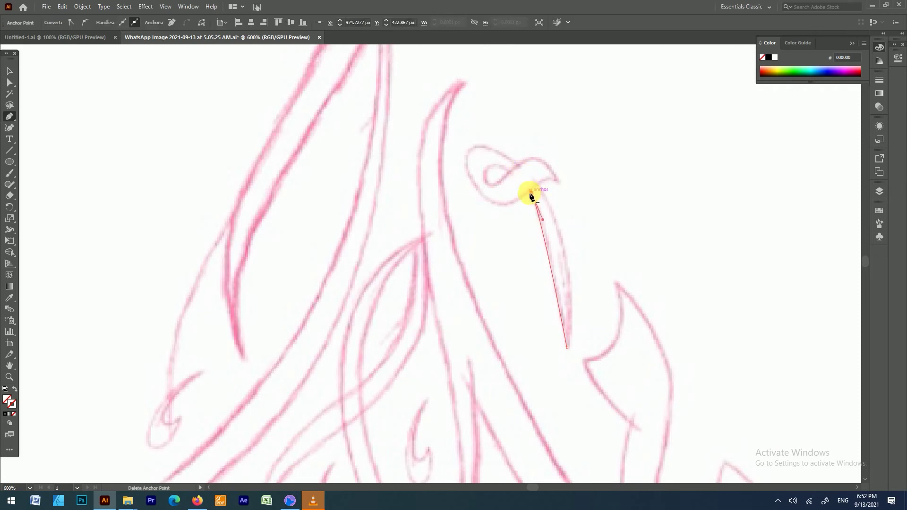
key("ctrl+plus")
key("ctrl+plus")
mouse_move(499, 213)
left_mouse_down()
mouse_move(463, 221)
mouse_move(493, 170)
left_mouse_up()
scroll(463, 221, "up", 3)
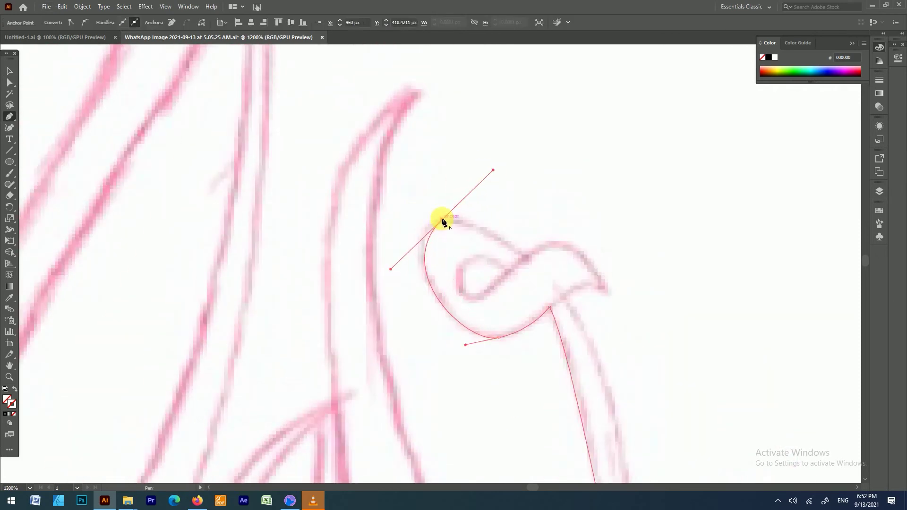
left_click_drag(525, 259, 530, 262)
left_click_drag(586, 260, 616, 298)
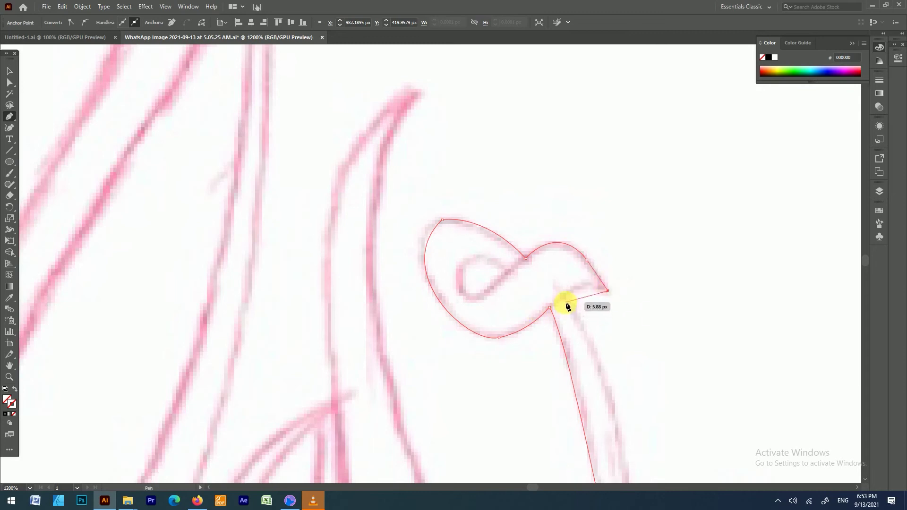
Round off the bottom of the small hook accent to close its outline.
scroll(575, 334, "down", 3)
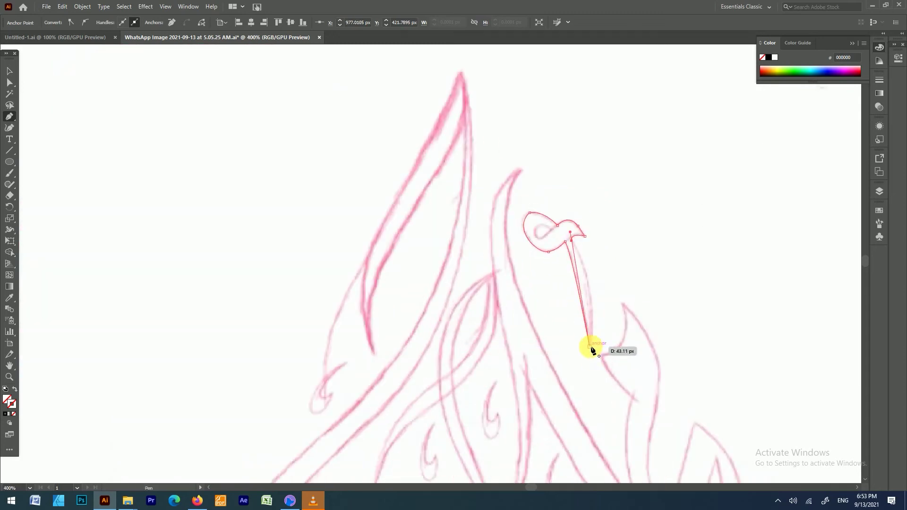
scroll(486, 263, "down", 5)
scroll(476, 236, "up", 7)
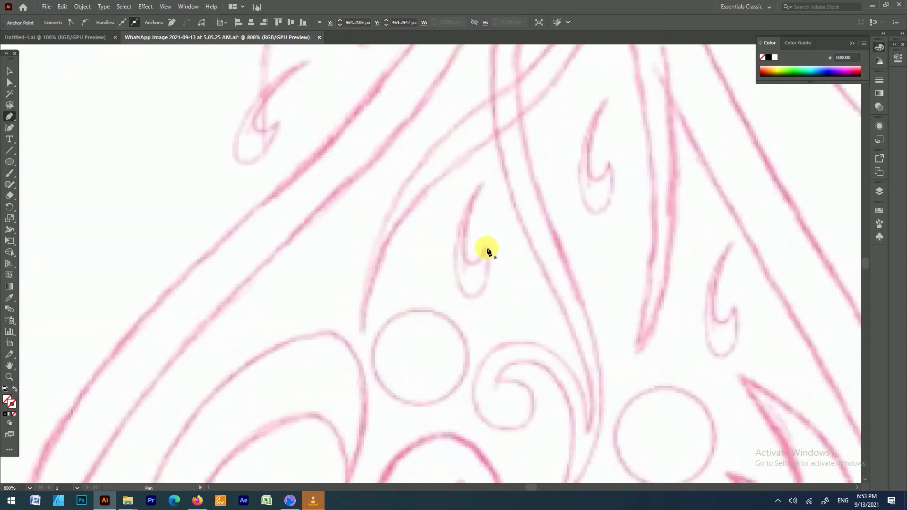
left_click_drag(471, 265, 478, 264)
scroll(502, 222, "up", 2)
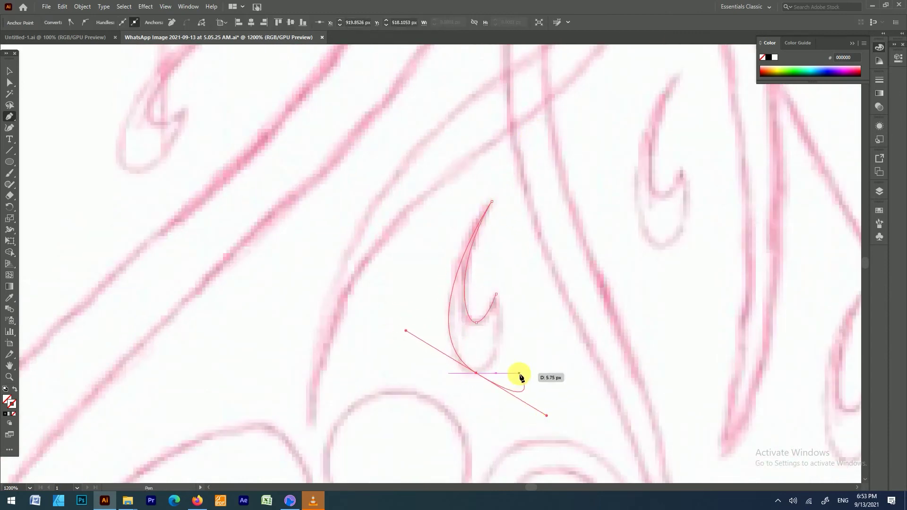
scroll(550, 311, "down", 2)
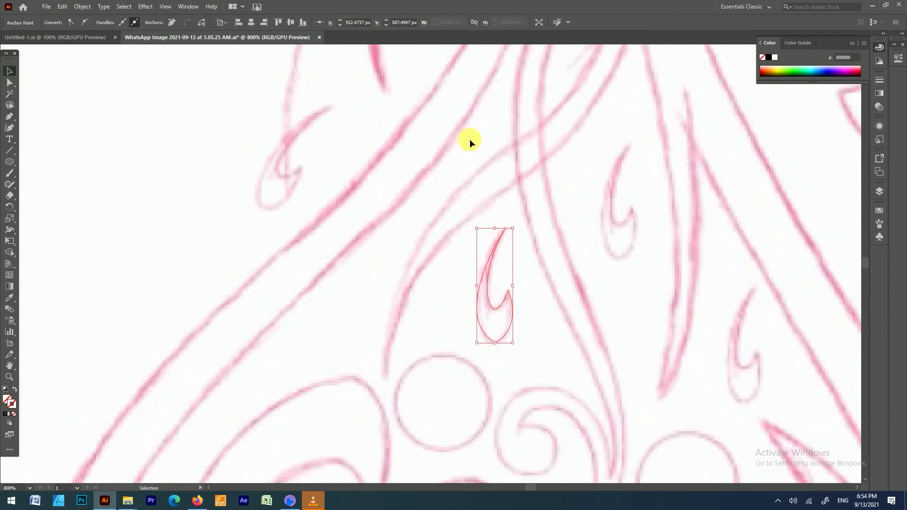
Adjust the hook's bottom anchor, then drag out a copy of the hook accent.
left_click(10, 82)
left_click(496, 335)
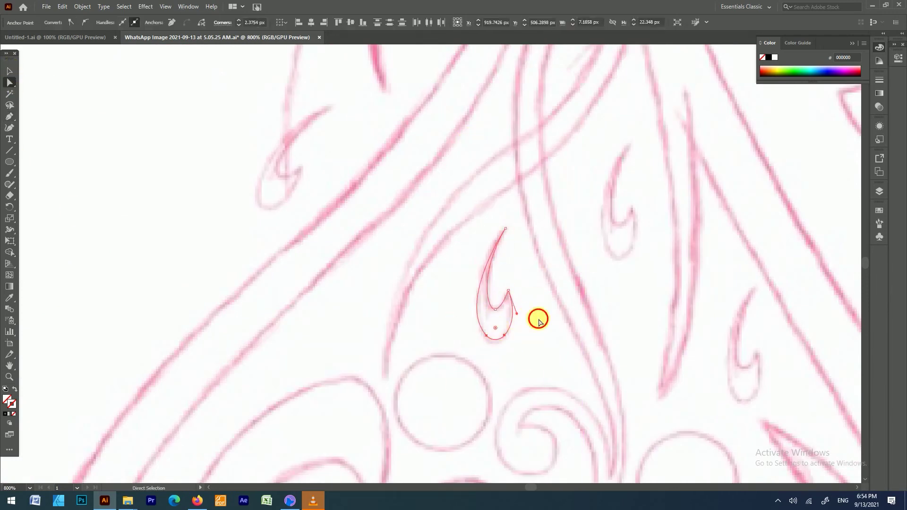
key("v")
mouse_move(500, 300)
left_mouse_down()
mouse_move(629, 218)
mouse_move(295, 188)
left_mouse_up()
Place a hook copy over another hook mark, rotated and nudged to match.
scroll(358, 190, "down", 3)
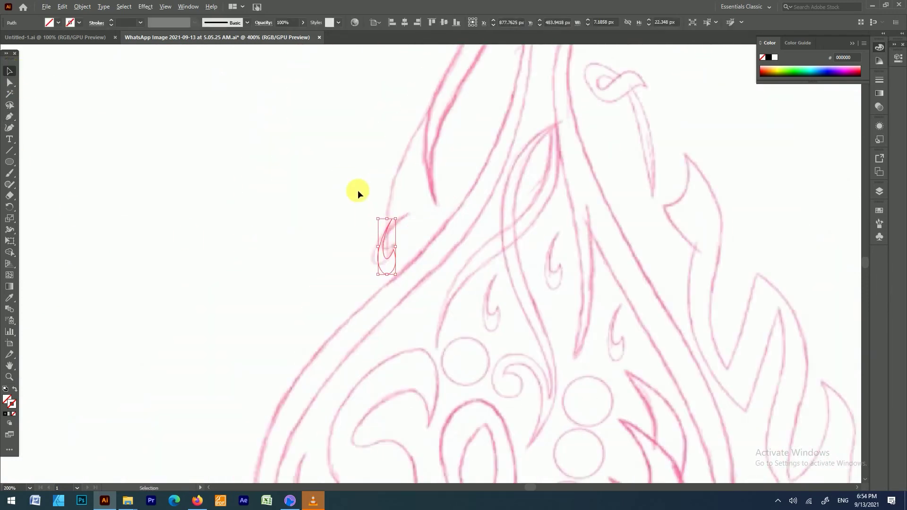
scroll(614, 269, "down", 3)
scroll(550, 145, "down", 3)
scroll(603, 177, "down", 3)
left_click(614, 155)
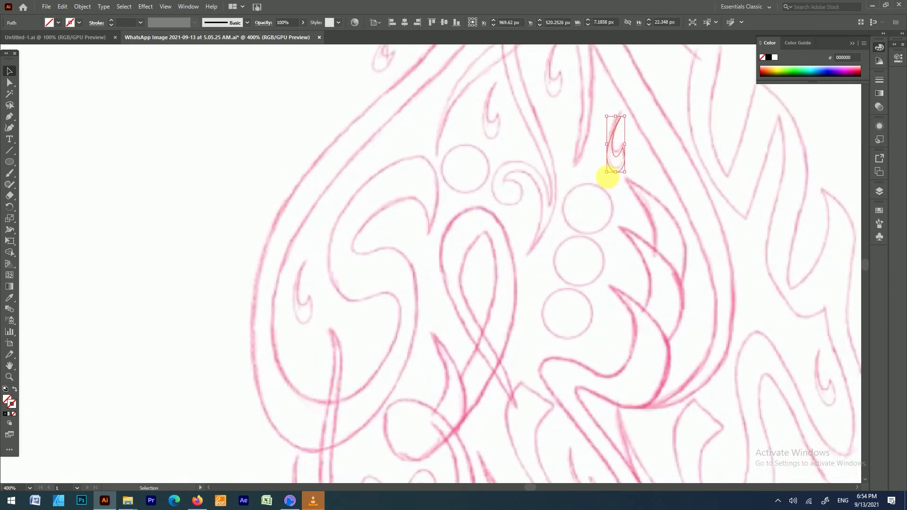
mouse_move(615, 162)
left_mouse_down("alt")
mouse_move(303, 310)
mouse_move(303, 163)
left_mouse_up("alt")
left_click_drag(305, 357, 521, 399)
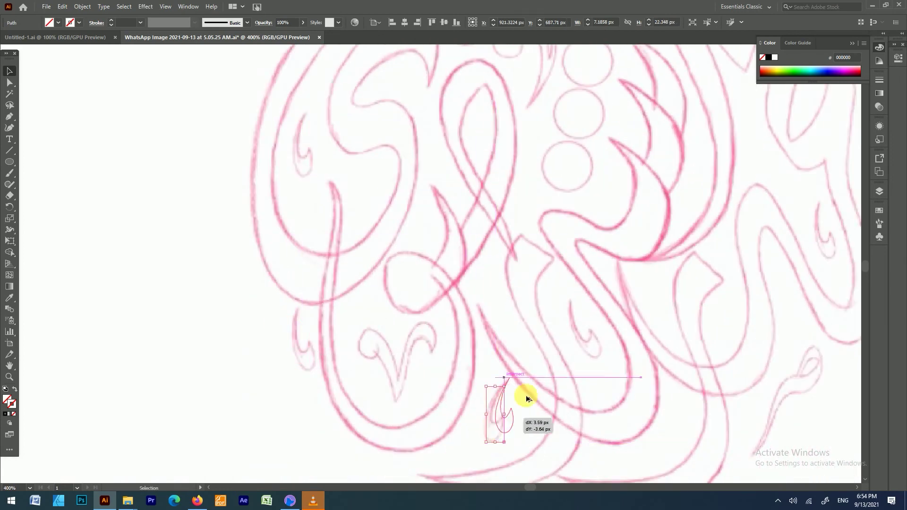
scroll(522, 398, "up", 4)
left_click_drag(602, 413, 651, 364)
left_click_drag(579, 347, 572, 351)
Move a hook copy down onto the bottom hook mark.
scroll(571, 351, "down", 3)
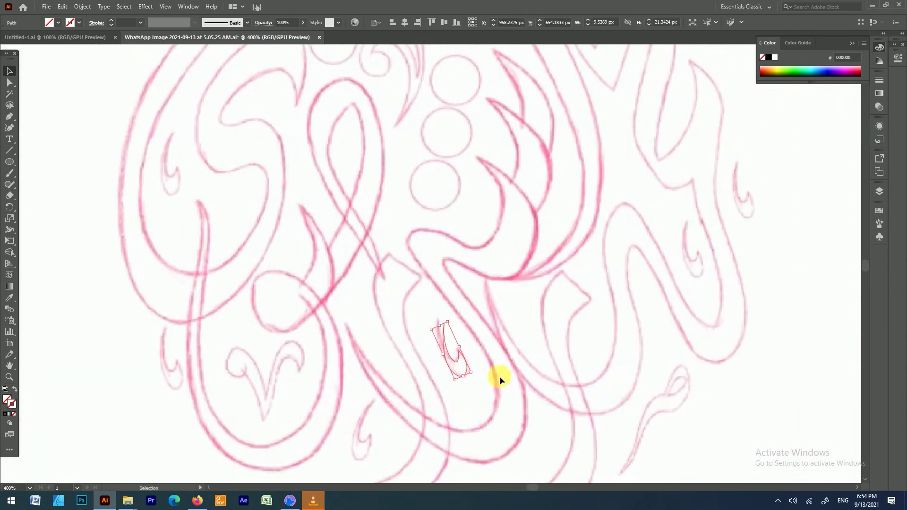
mouse_move(495, 375)
left_mouse_down()
mouse_move(698, 257)
mouse_move(658, 238)
left_mouse_up()
scroll(698, 257, "up", 3)
scroll(679, 283, "down", 2)
scroll(658, 238, "down", 3)
scroll(518, 286, "up", 3)
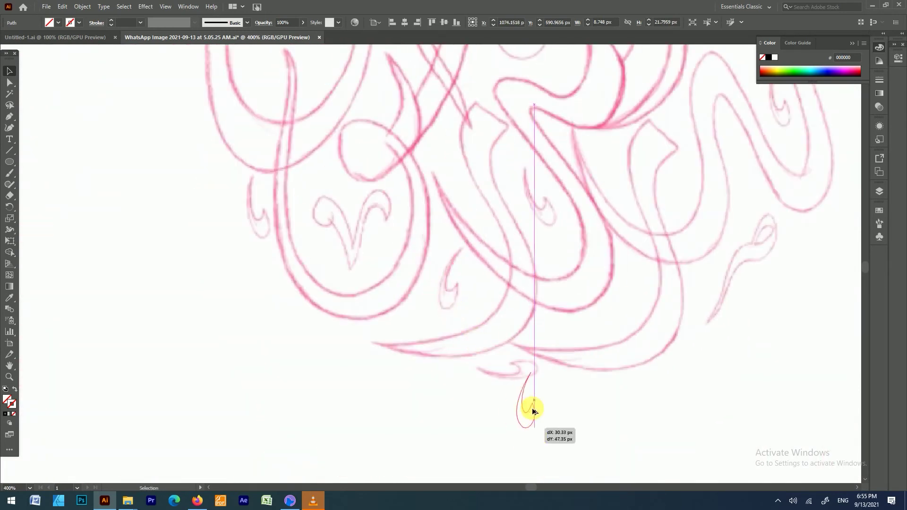
left_click_drag(657, 269, 512, 304)
scroll(658, 265, "down", 3)
Trace the curled stroke end and its tail with Pen-tool curves.
scroll(658, 266, "up", 4)
key("p")
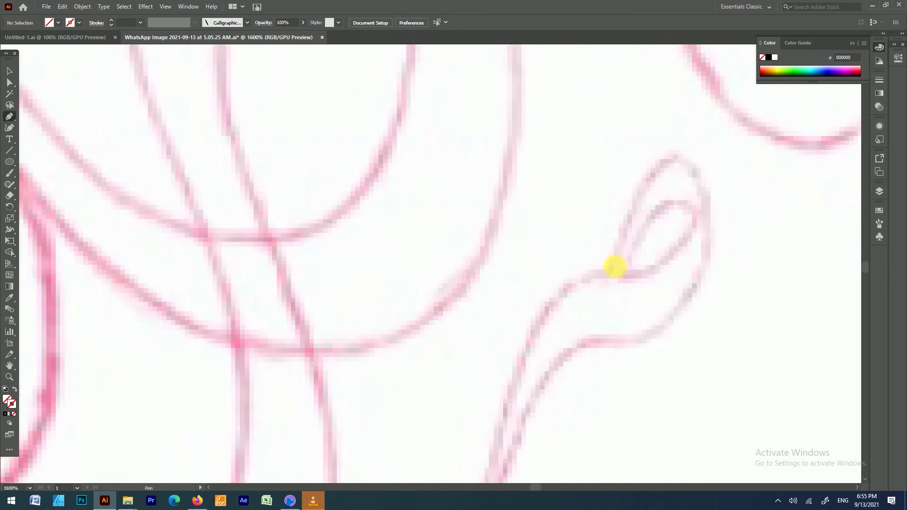
left_click(607, 274)
left_click_drag(685, 156, 746, 168)
left_click_drag(690, 290, 640, 387)
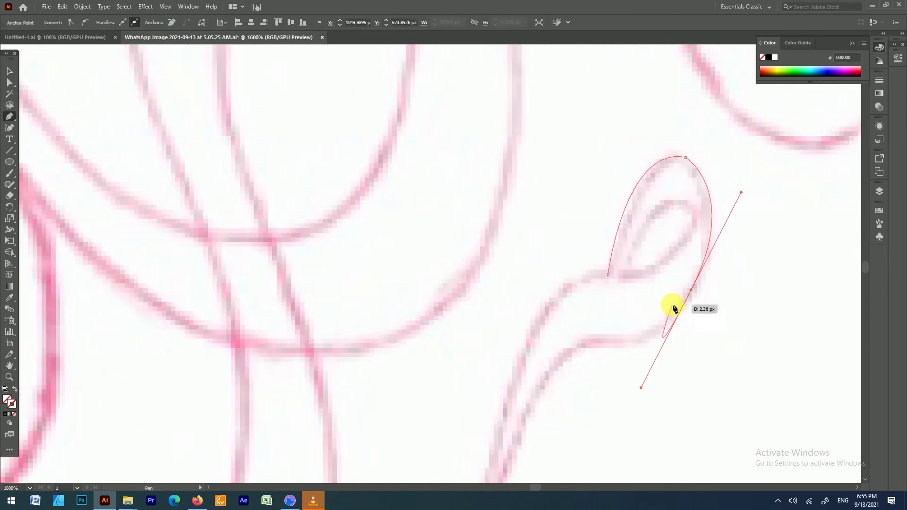
scroll(613, 356, "down", 2)
left_click_drag(641, 273, 600, 285)
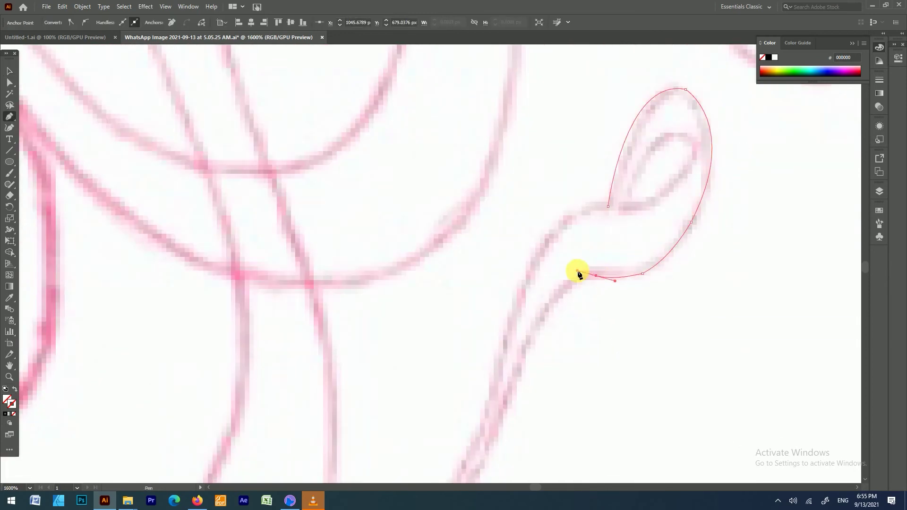
left_click_drag(531, 340, 519, 377)
scroll(433, 380, "down", 4)
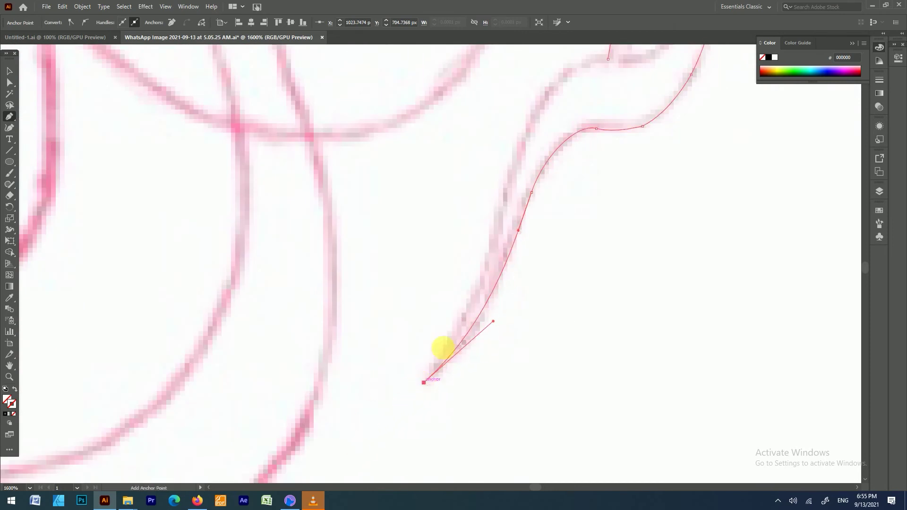
scroll(442, 348, "up", 3)
left_click_drag(500, 318, 516, 217)
scroll(593, 190, "up", 1)
scroll(642, 220, "up", 1)
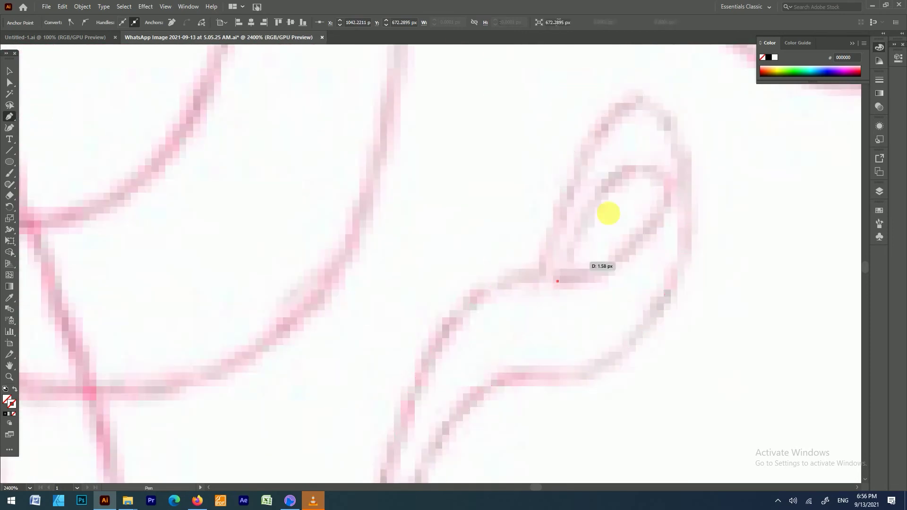
left_click_drag(558, 282, 615, 272)
left_click_drag(670, 181, 722, 243)
scroll(548, 291, "down", 3)
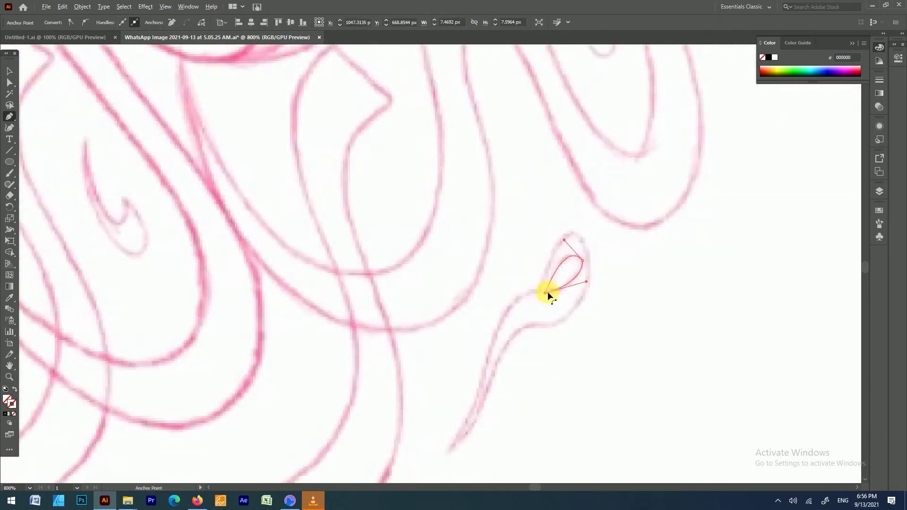
scroll(385, 242, "down", 2)
scroll(344, 348, "up", 5)
Outline the long upper stroke and the swirl beside the circles.
left_click(336, 336)
mouse_move(441, 313)
left_mouse_down()
mouse_move(493, 380)
mouse_move(511, 367)
left_mouse_up()
scroll(437, 142, "down", 2)
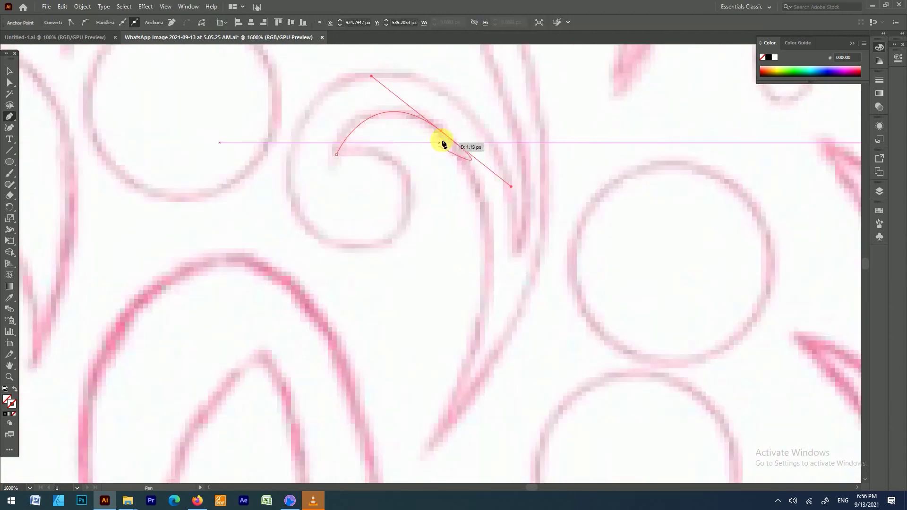
scroll(442, 156, "down", 1)
scroll(481, 255, "up", 3)
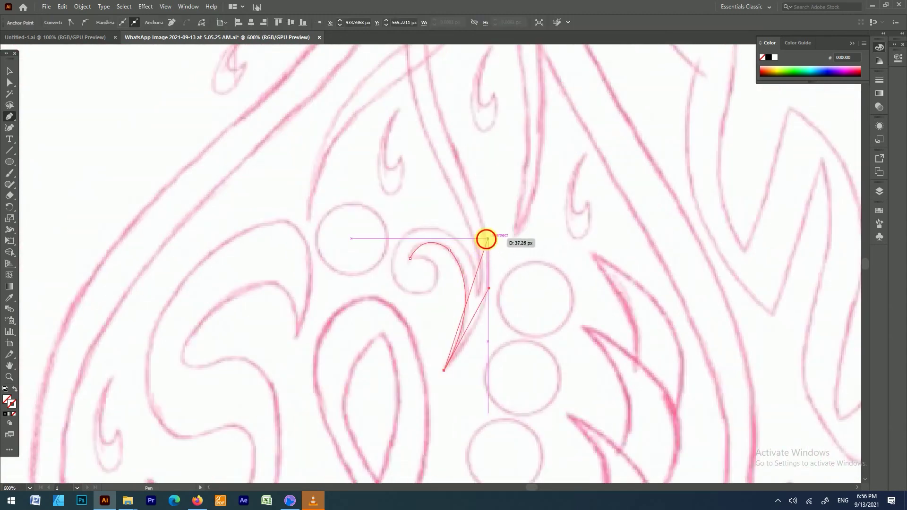
left_click(486, 239)
scroll(490, 314, "down", 2)
scroll(464, 283, "up", 2)
left_click(455, 258)
scroll(478, 179, "down", 2)
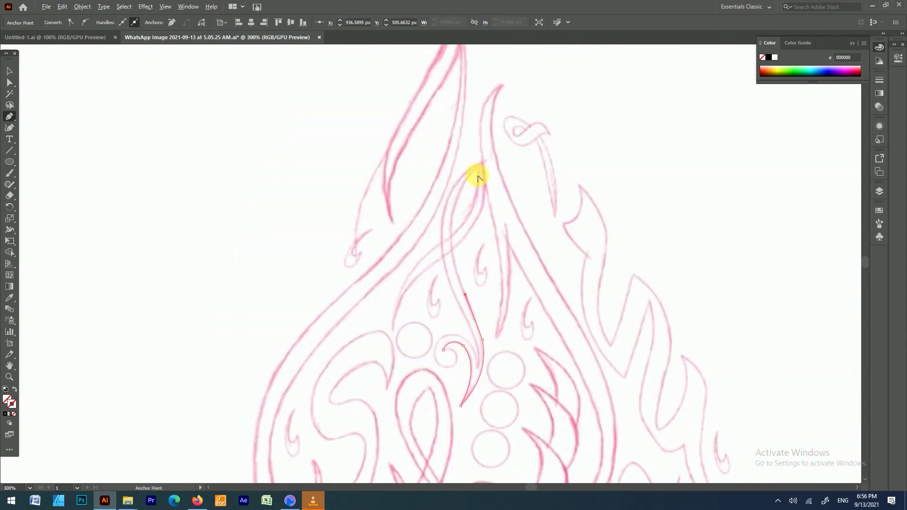
scroll(478, 179, "up", 1)
left_click_drag(490, 162, 576, 100)
scroll(575, 100, "up", 1)
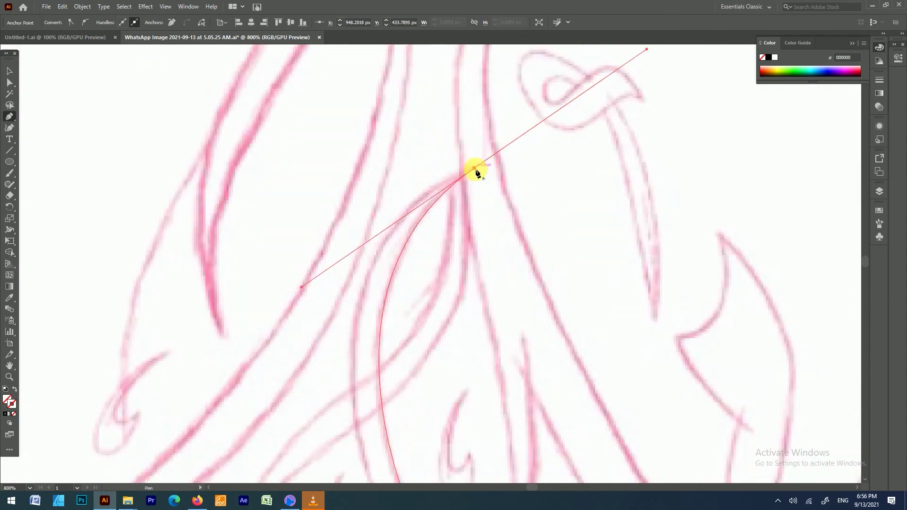
scroll(475, 172, "down", 1)
scroll(342, 391, "up", 1)
left_click_drag(330, 392, 326, 454)
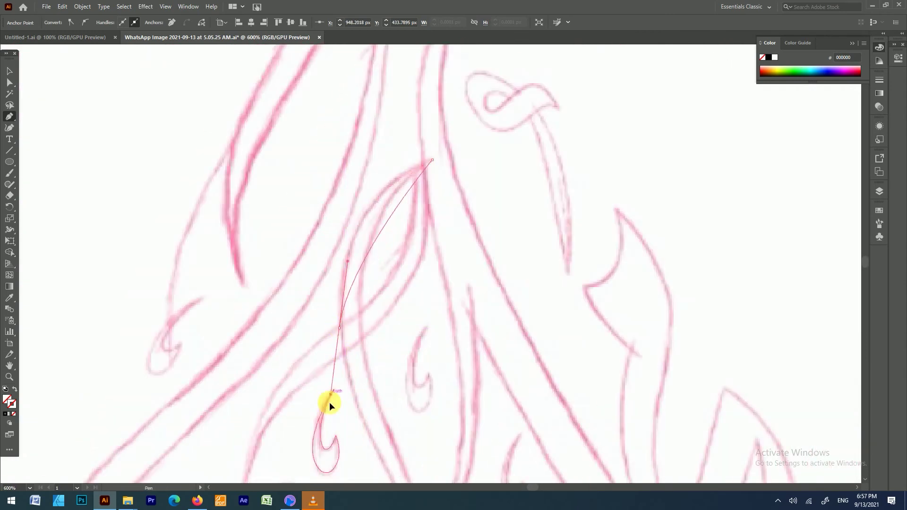
scroll(384, 381, "down", 1)
scroll(414, 431, "up", 1)
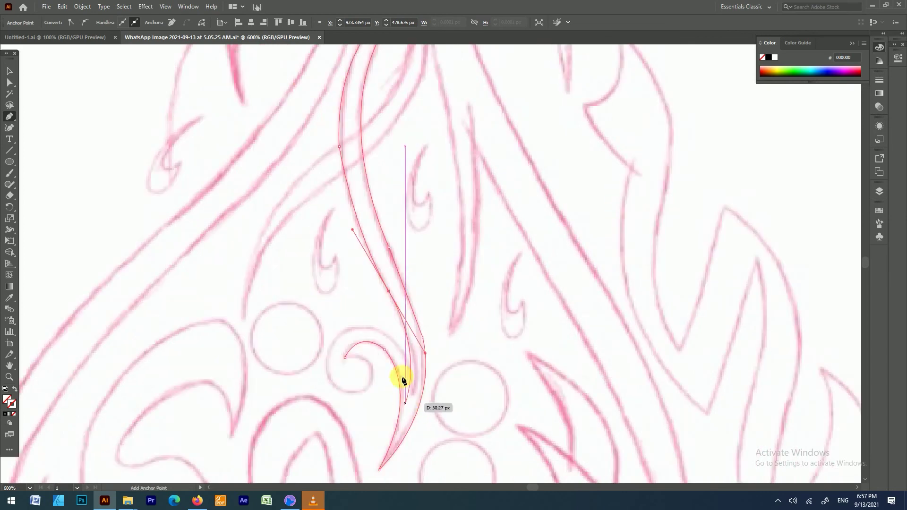
scroll(415, 414, "up", 1)
left_click_drag(414, 413, 415, 405)
left_click_drag(351, 314, 283, 306)
scroll(300, 373, "up", 1)
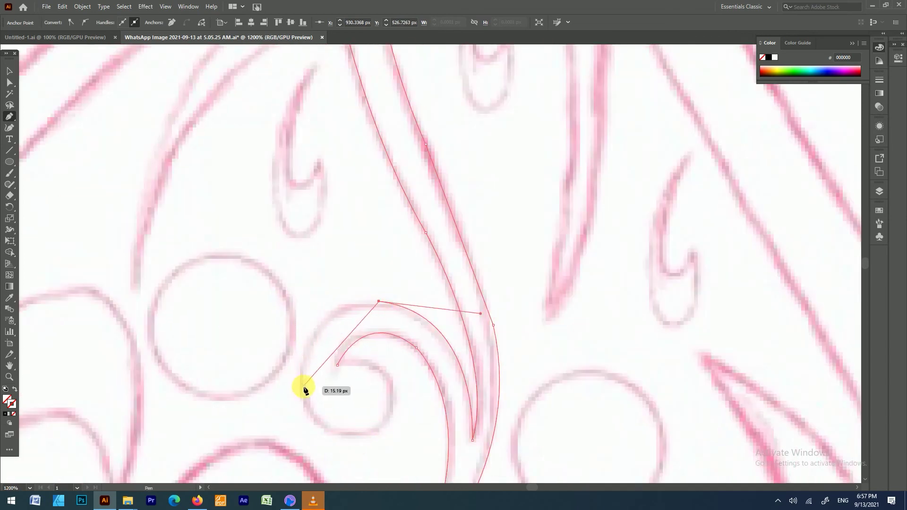
left_click_drag(302, 386, 313, 474)
left_click_drag(390, 413, 390, 390)
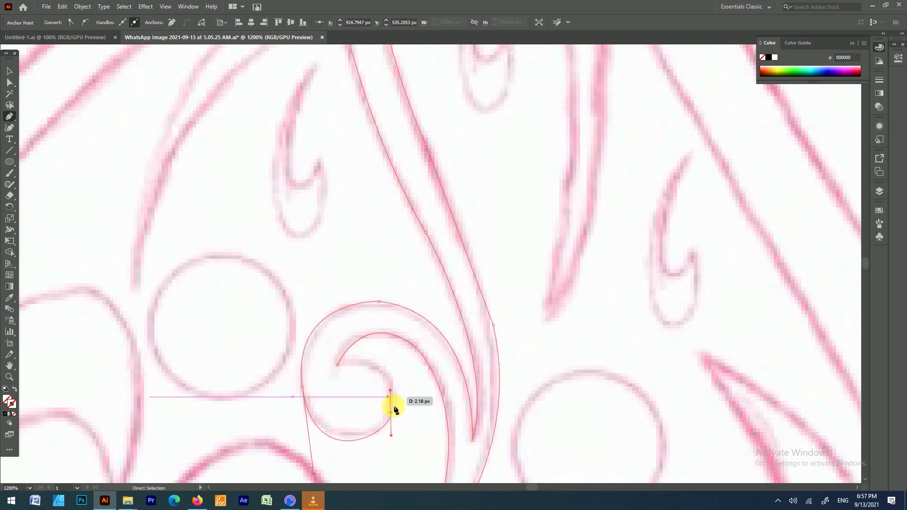
key("ctrl+minus")
key("ctrl+minus")
key("ctrl+minus")
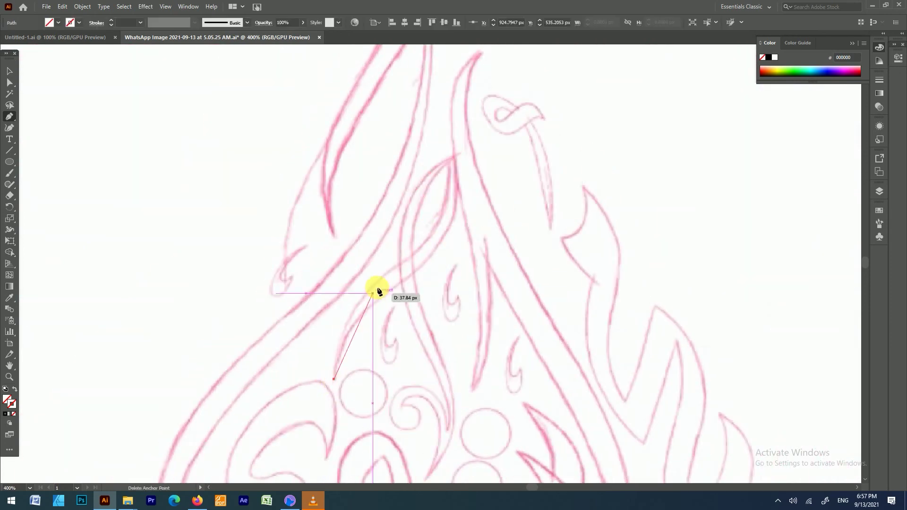
Trace the slender leaf stroke as a closed outline.
left_click(334, 379)
left_click_drag(389, 271, 444, 245)
left_click(451, 158)
left_click_drag(415, 272, 360, 325)
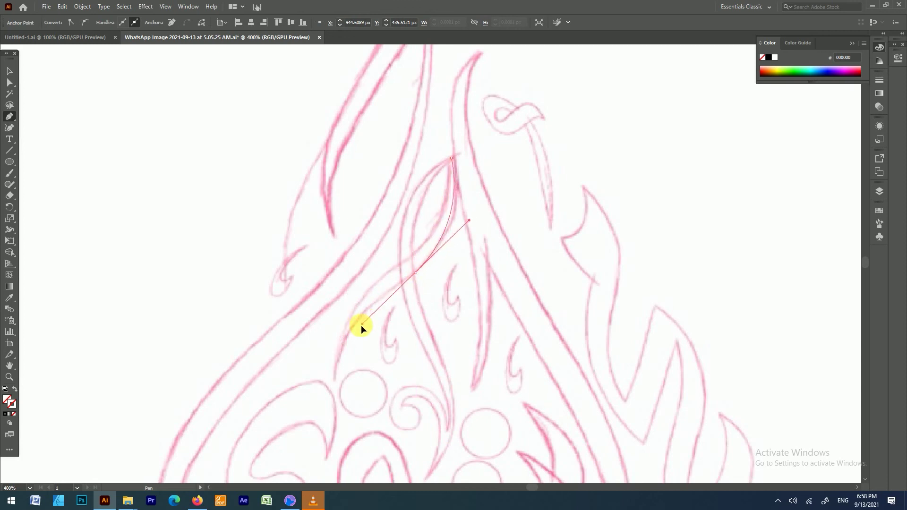
left_click(334, 378)
key("ctrl+minus")
key("ctrl+minus")
key("ctrl+minus")
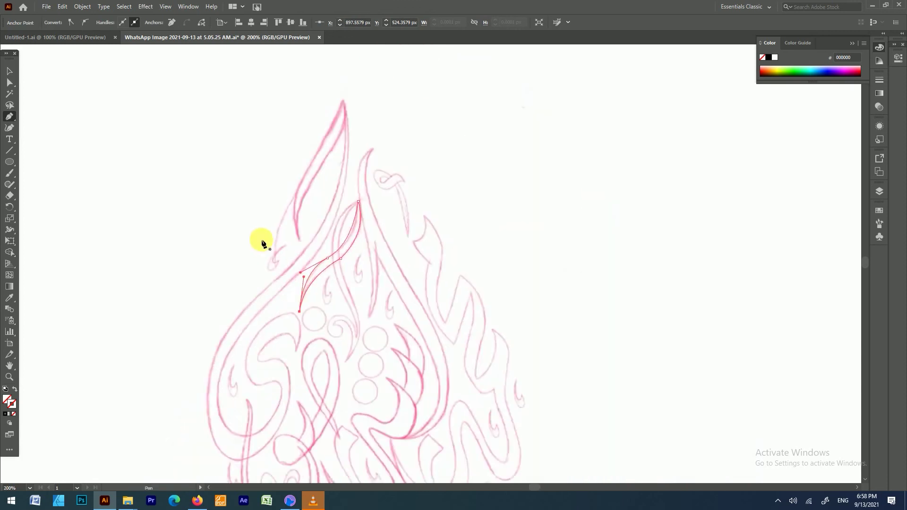
Trace the small V-shaped ornament with its left and right curls.
key("v")
left_click(339, 382)
key("ctrl+plus")
key("ctrl+plus")
key("ctrl+plus")
key("ctrl+plus")
key("ctrl+plus")
key("p")
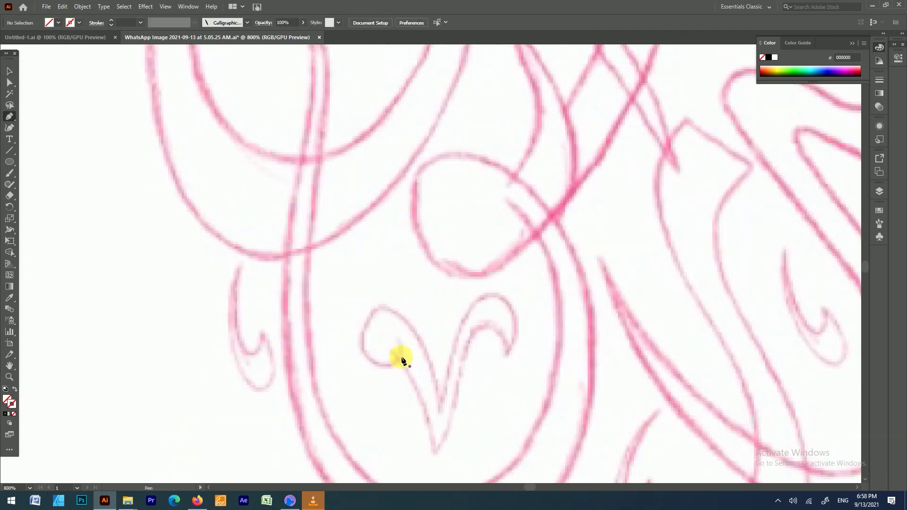
left_click(396, 357)
left_click(434, 456)
scroll(434, 463, "down", 3)
left_click(465, 285)
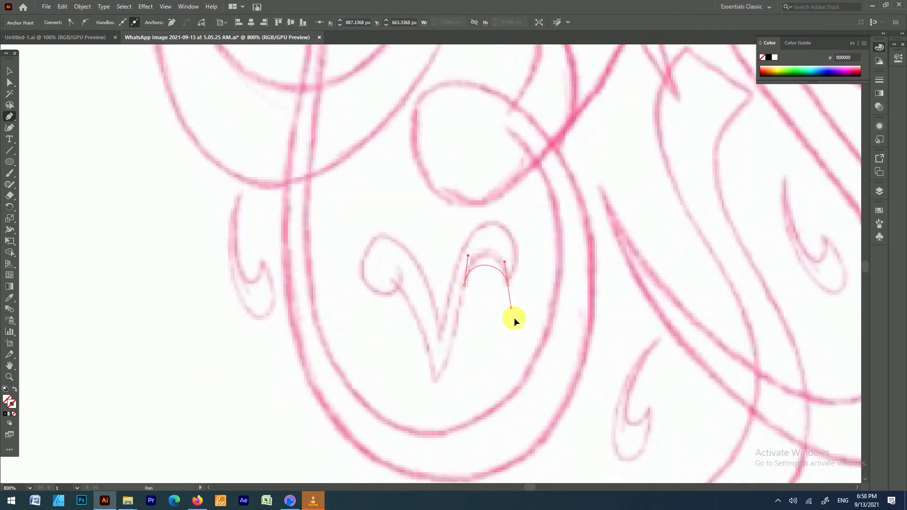
left_click_drag(514, 317, 517, 334)
left_click(507, 285)
left_click(443, 340)
left_click_drag(384, 235, 384, 244)
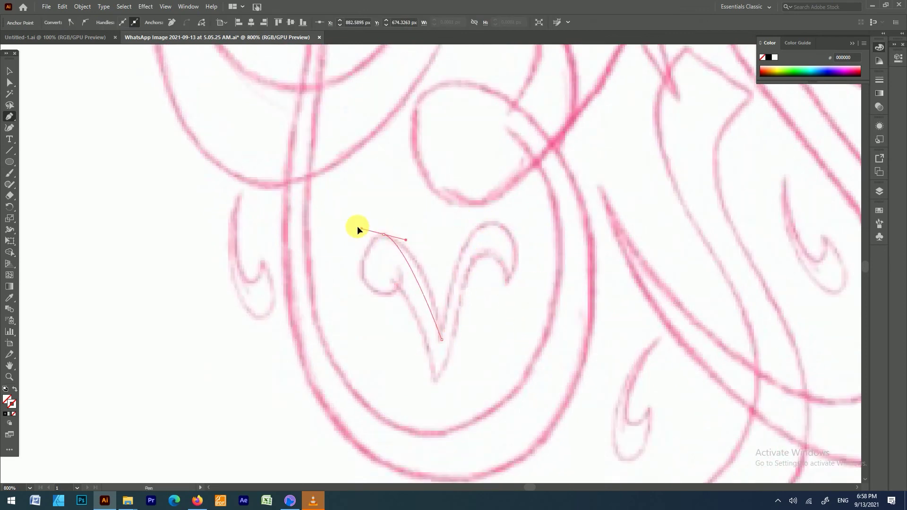
left_click_drag(378, 295, 388, 303)
scroll(390, 283, "up", 2)
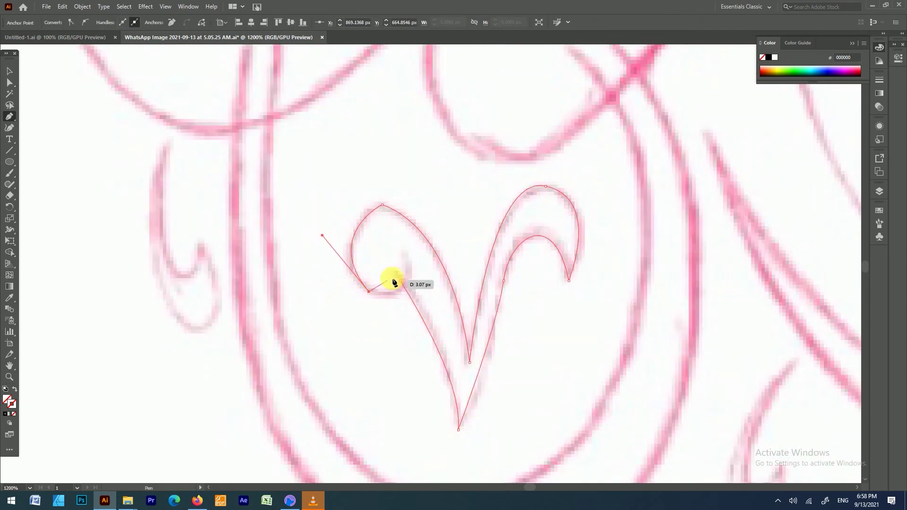
scroll(389, 278, "down", 4)
key("v")
scroll(492, 334, "up", 4)
scroll(448, 326, "down", 3)
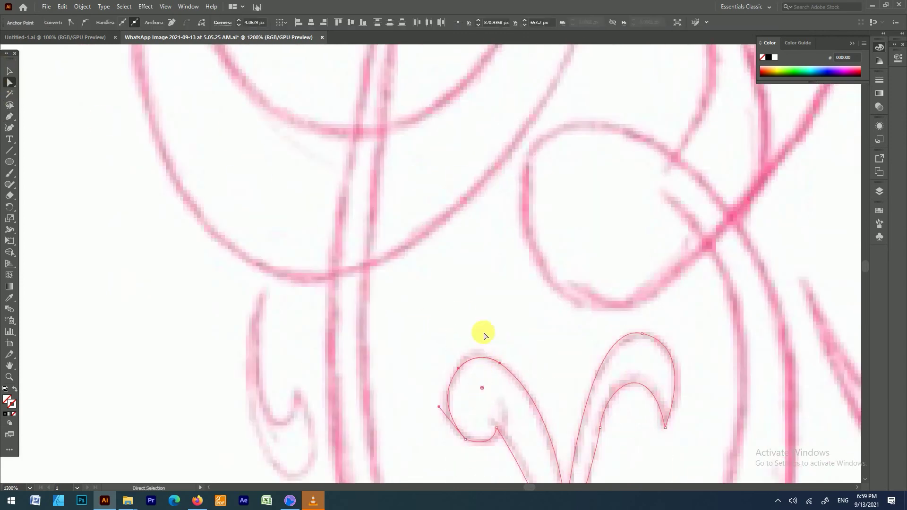
scroll(482, 330, "down", 1)
scroll(441, 283, "down", 2)
scroll(482, 290, "down", 5)
Try a black fill, undo it, and trace a missed stroke near the top.
key("v")
scroll(248, 186, "up", 2)
left_click(505, 222)
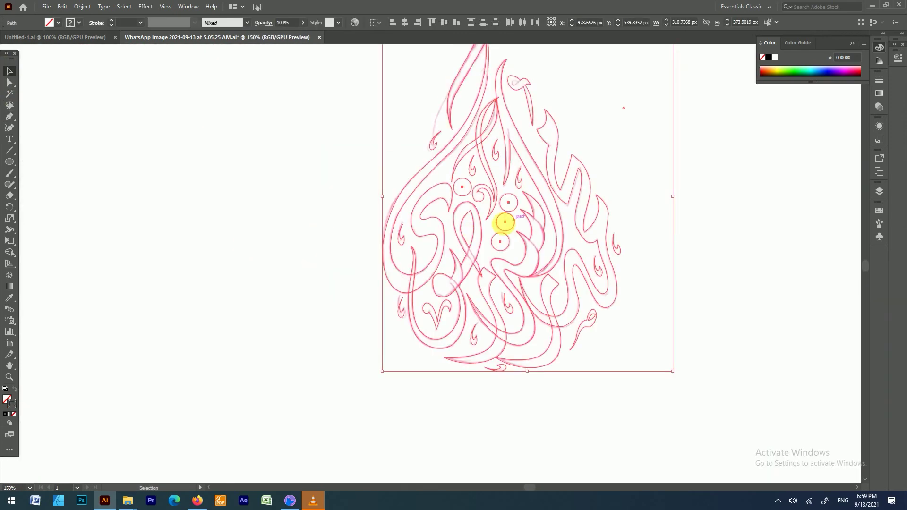
left_click(6, 400)
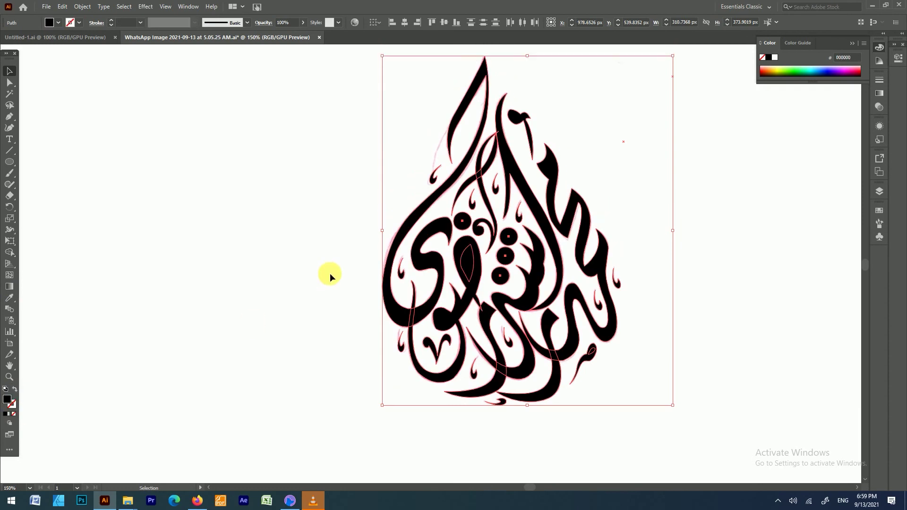
scroll(349, 267, "up", 3)
key("ctrl+z")
key("p")
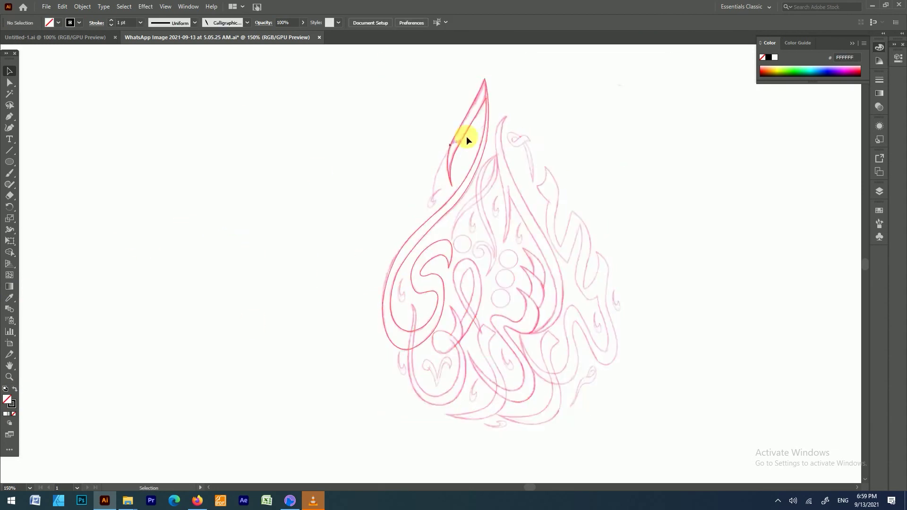
scroll(466, 136, "up", 8)
left_click(418, 235)
mouse_move(365, 217)
left_mouse_down()
mouse_move(334, 223)
mouse_move(328, 235)
left_mouse_up()
key("ctrl+0")
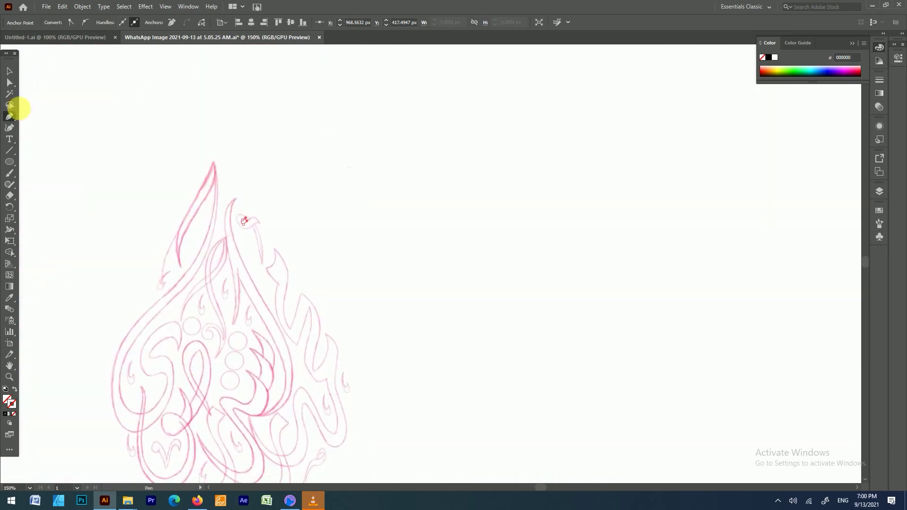
Select all traced outlines and swap fill and stroke for a solid black fill.
key("v")
key("ctrl+a")
key("shift+x")
left_click(9, 252)
scroll(317, 171, "up", 3)
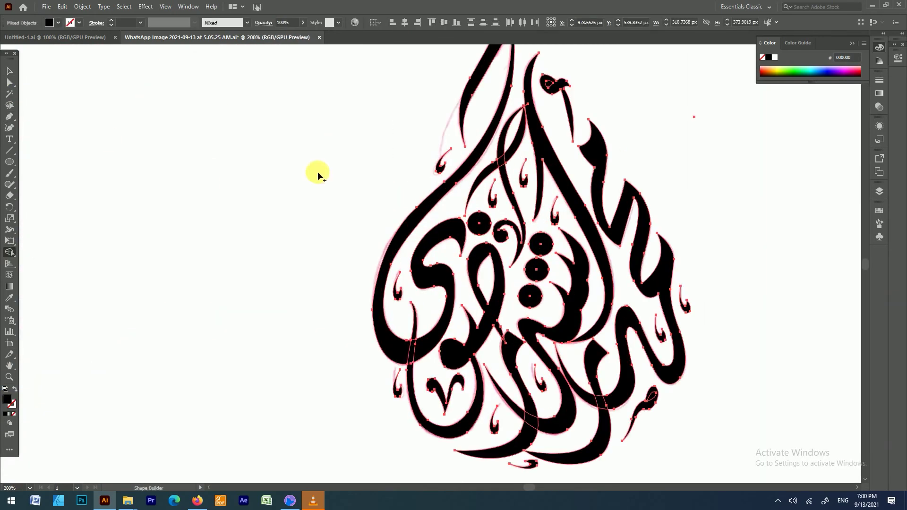
scroll(363, 220, "up", 2)
scroll(442, 316, "up", 4)
scroll(442, 316, "down", 5)
Deselect the artwork, hide the pink sketch, and view it at 100%.
key("ctrl+minus")
key("ctrl+minus")
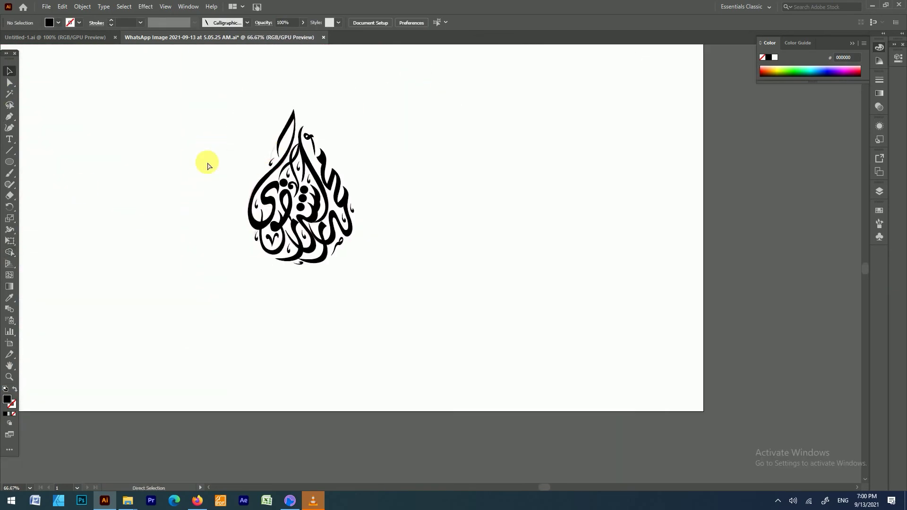
key("ctrl+0")
key("v")
key("ctrl+shift+a")
key("F7")
key("ctrl+1")
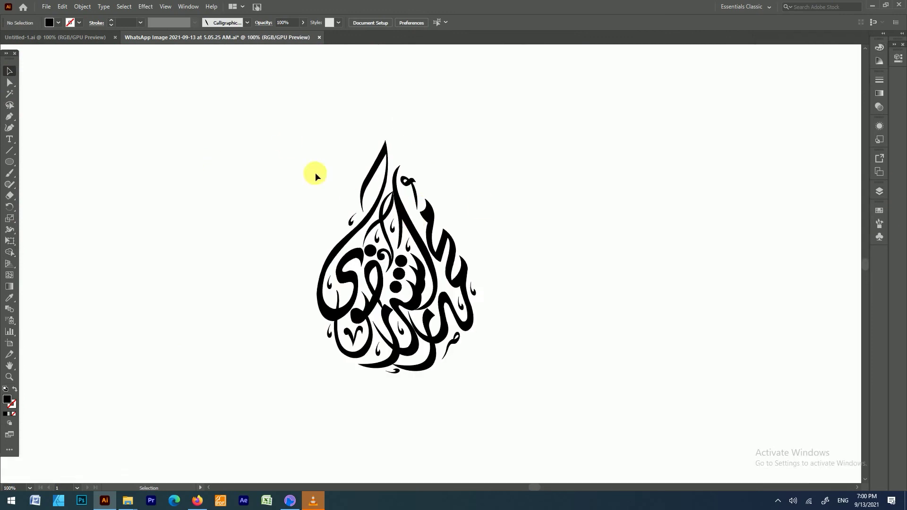